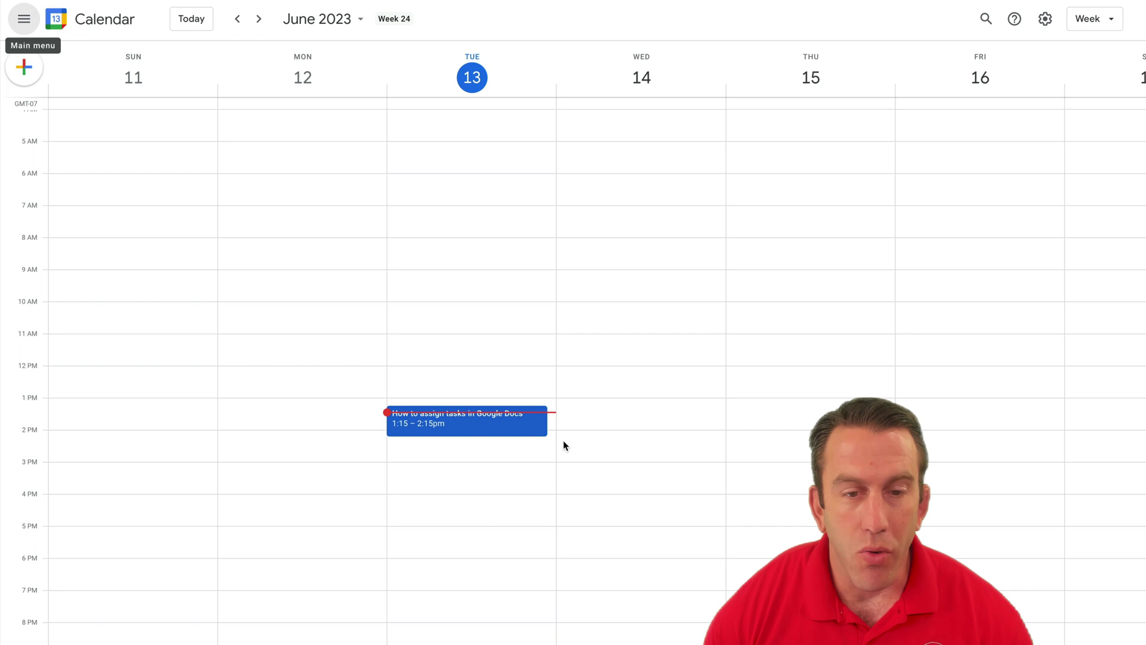
Step: Open the details of the 'How to assign tasks in Google Docs' event in Google Calendar
left_click(521, 428)
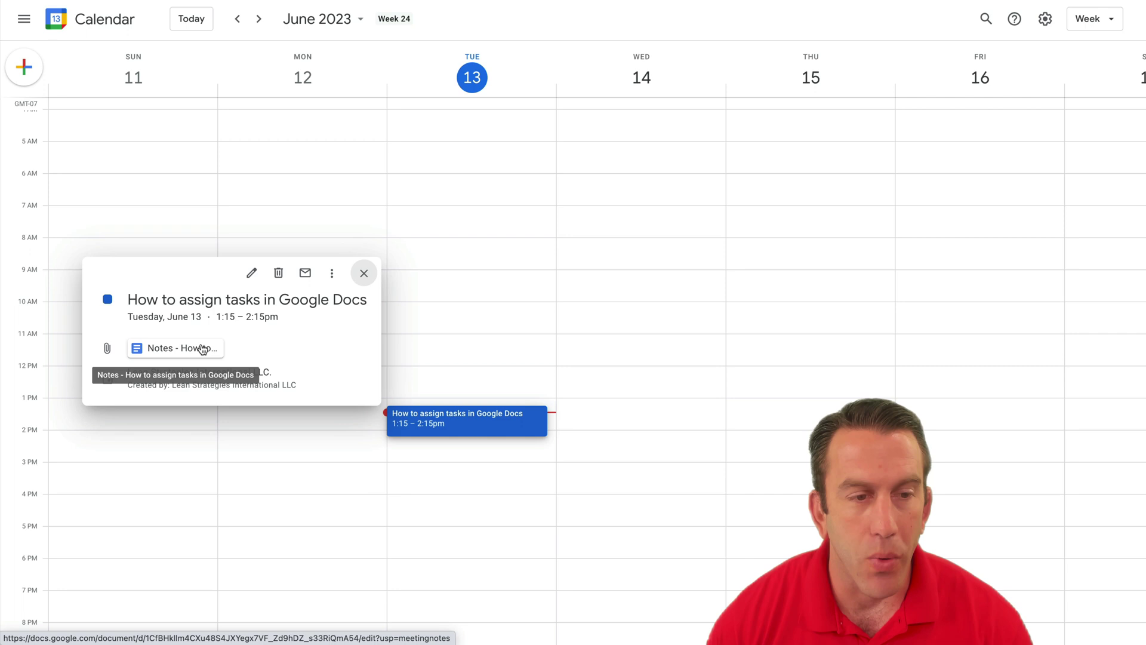
Step: Open the attached meeting notes doc and fill in two attendee names after 'Attendees:'
left_click(203, 350)
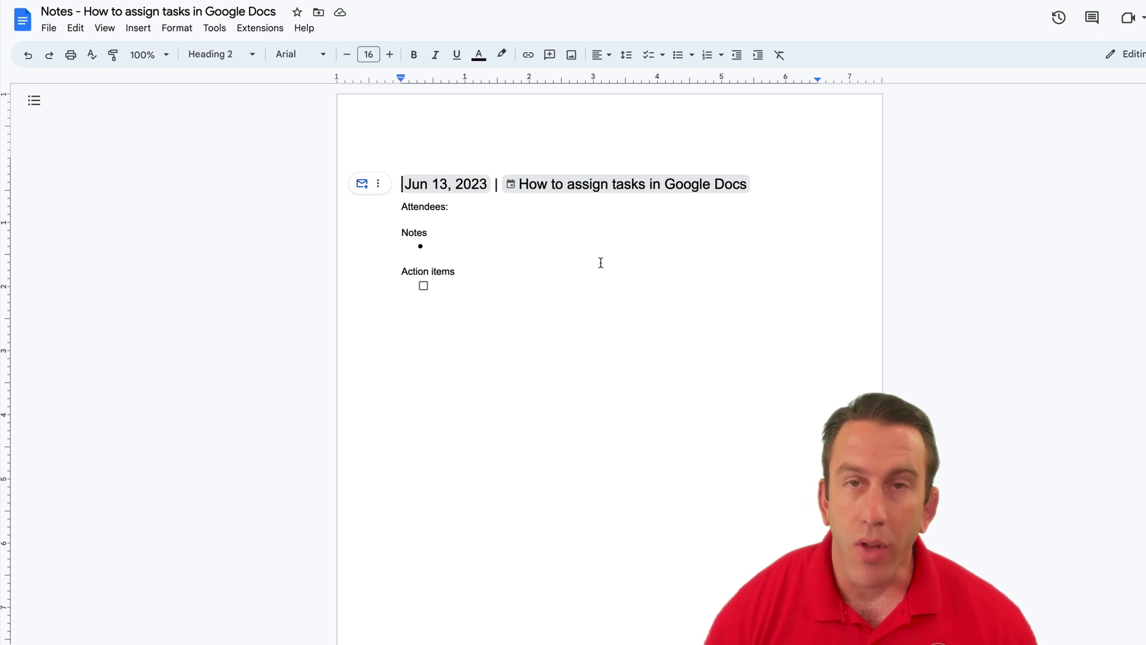
left_click(564, 213)
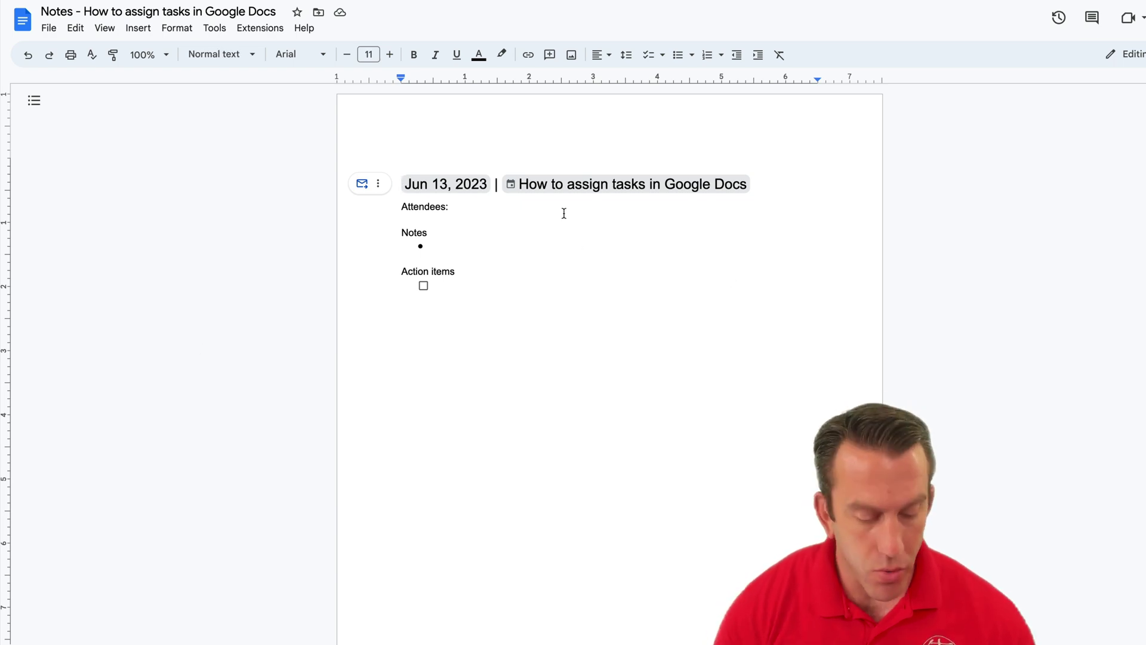
type("John ")
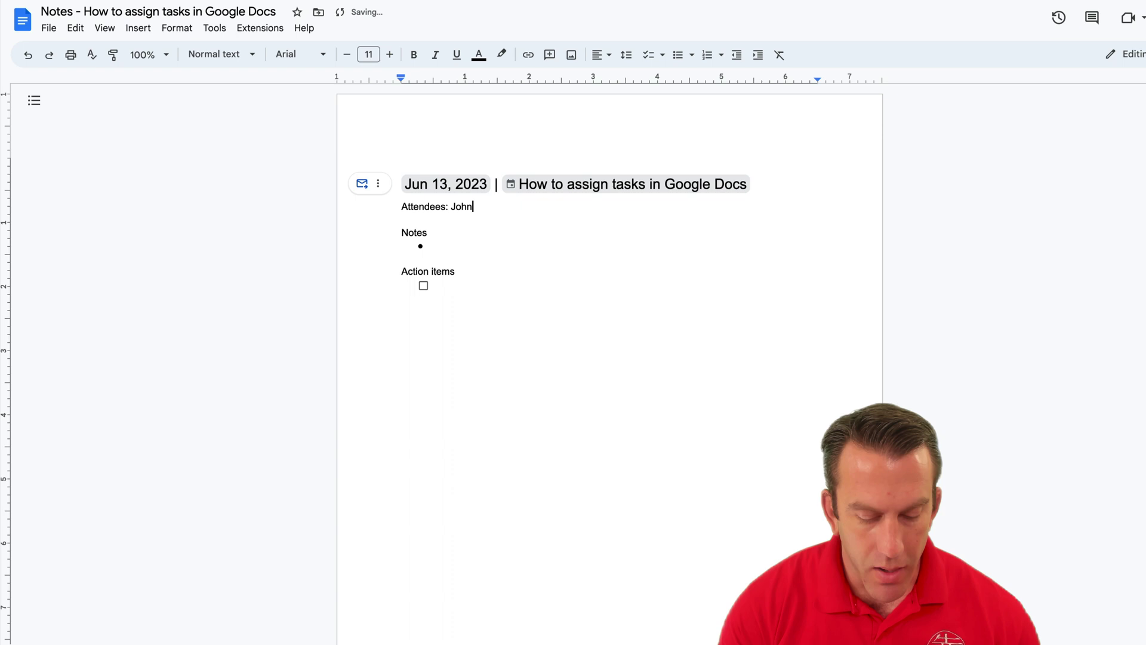
type(", David")
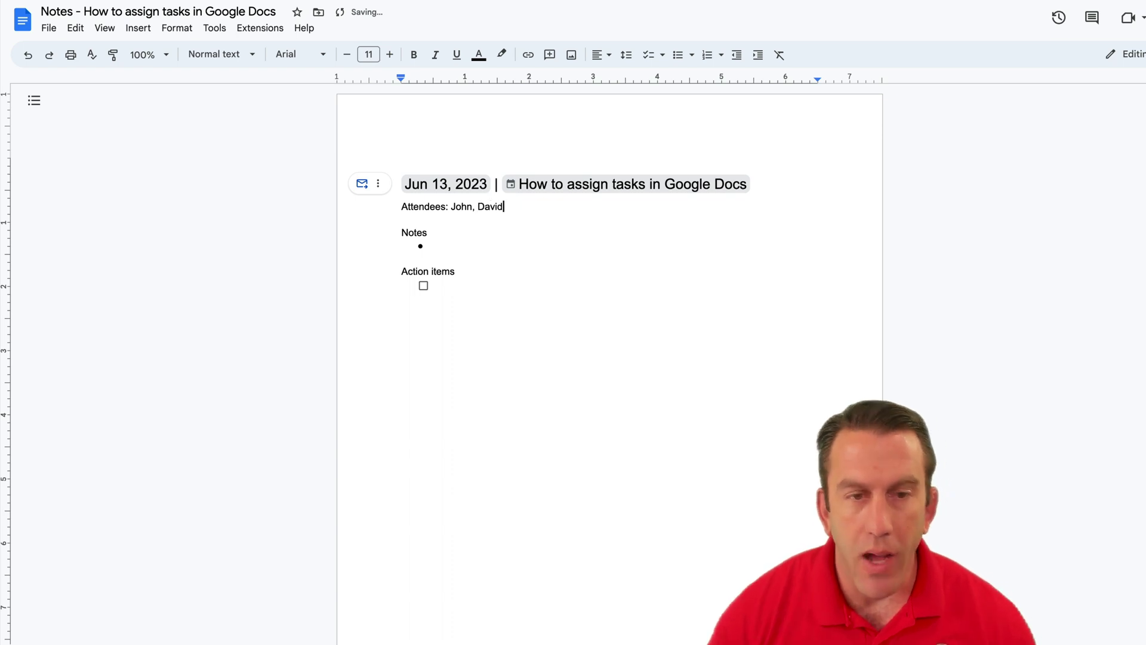
left_click(480, 286)
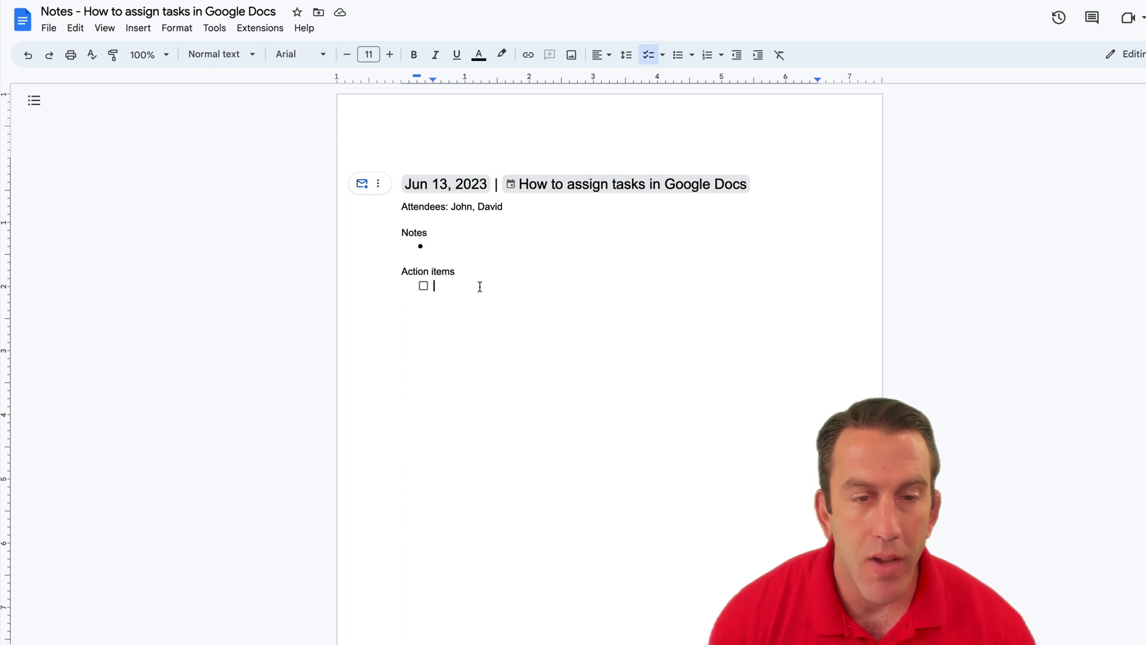
Step: Write the first action item, a call to a colleague about the Ongoing Project, accepting the 'about the Ongoing' fix
left_click(423, 286)
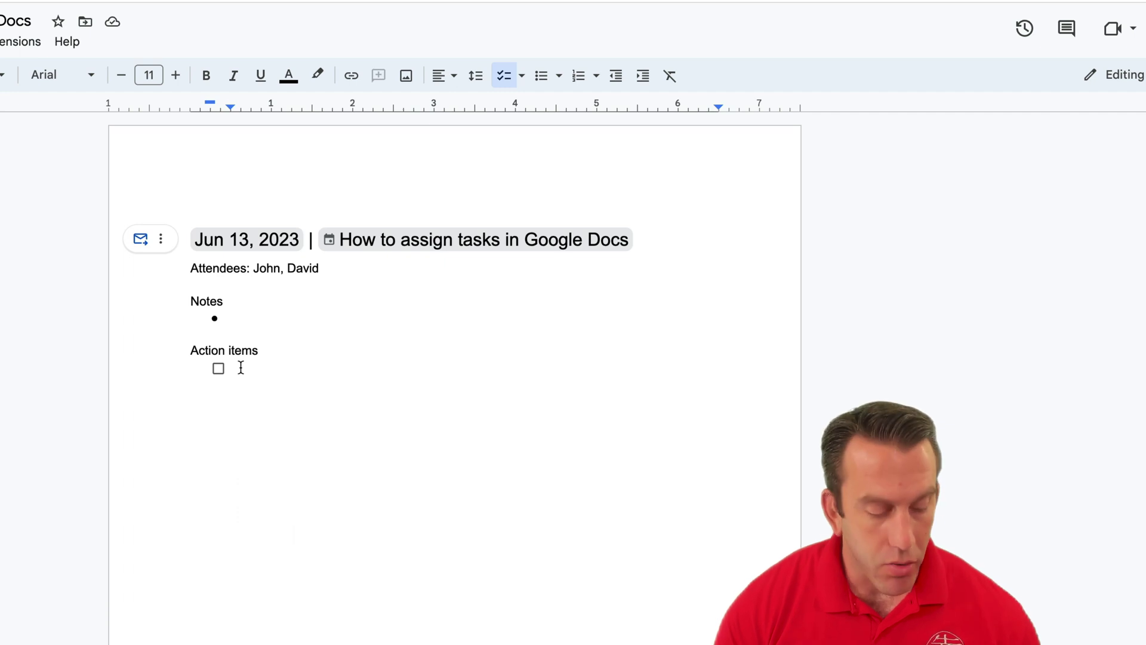
type("Call ")
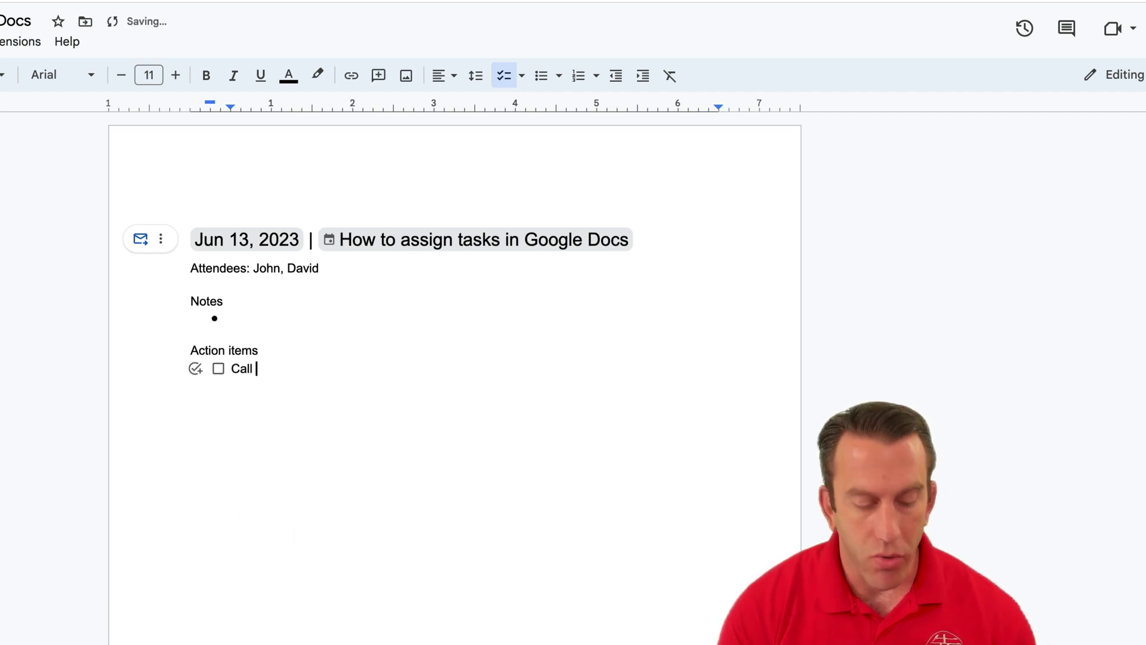
type("Susan ")
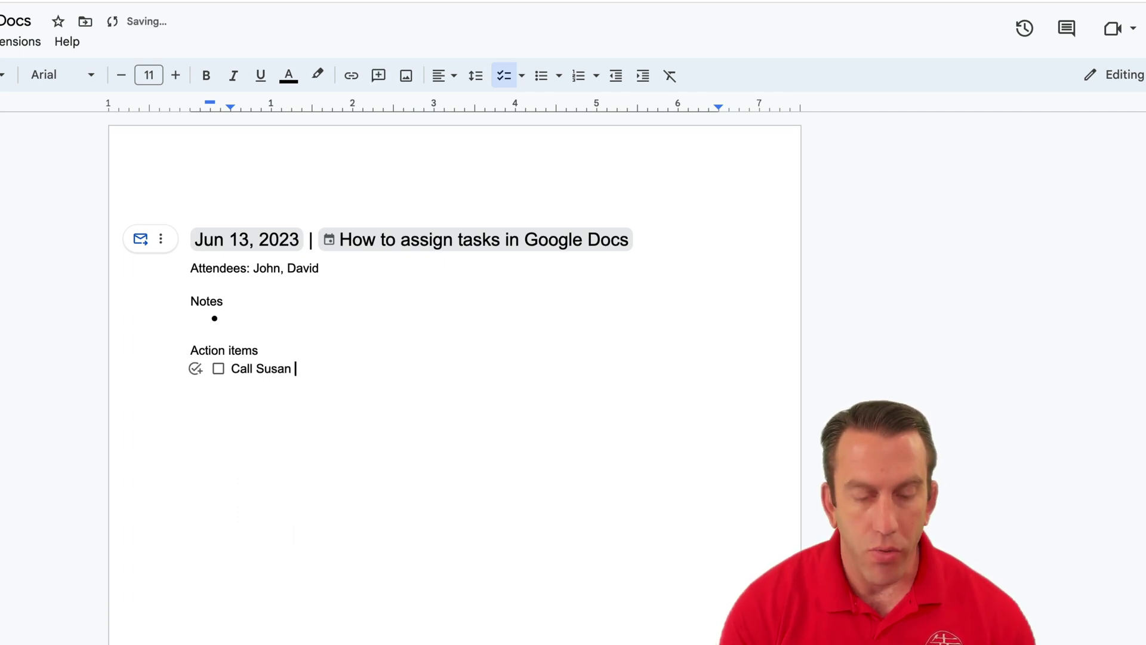
type("about Ongoi")
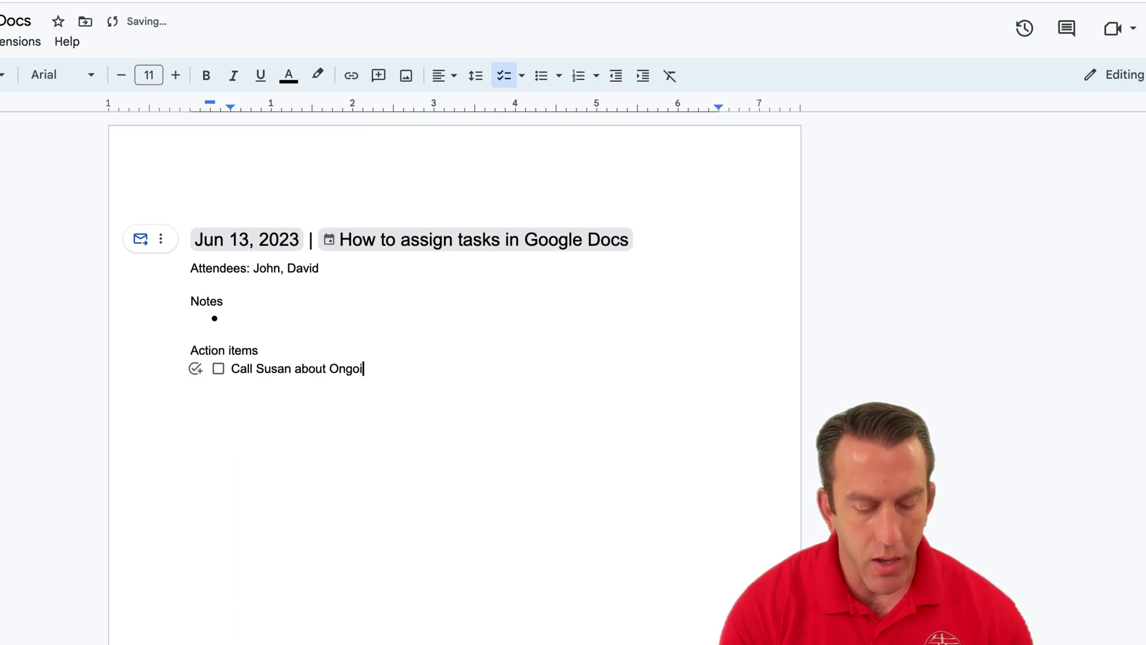
type("ng Proe")
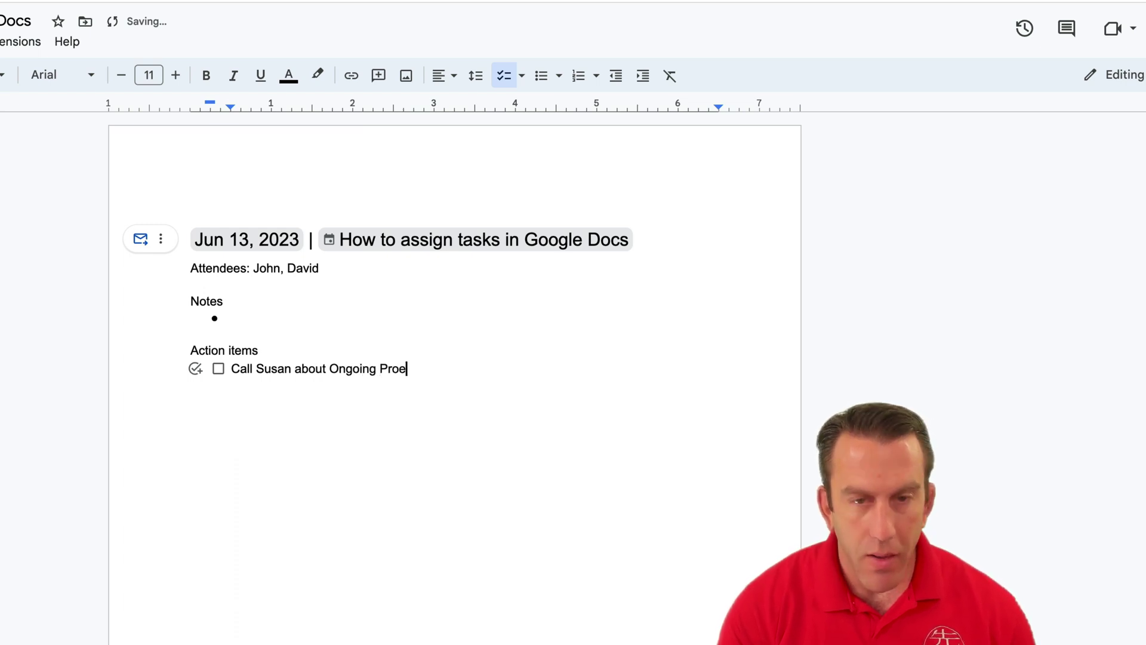
key("BackSpace")
type("ject")
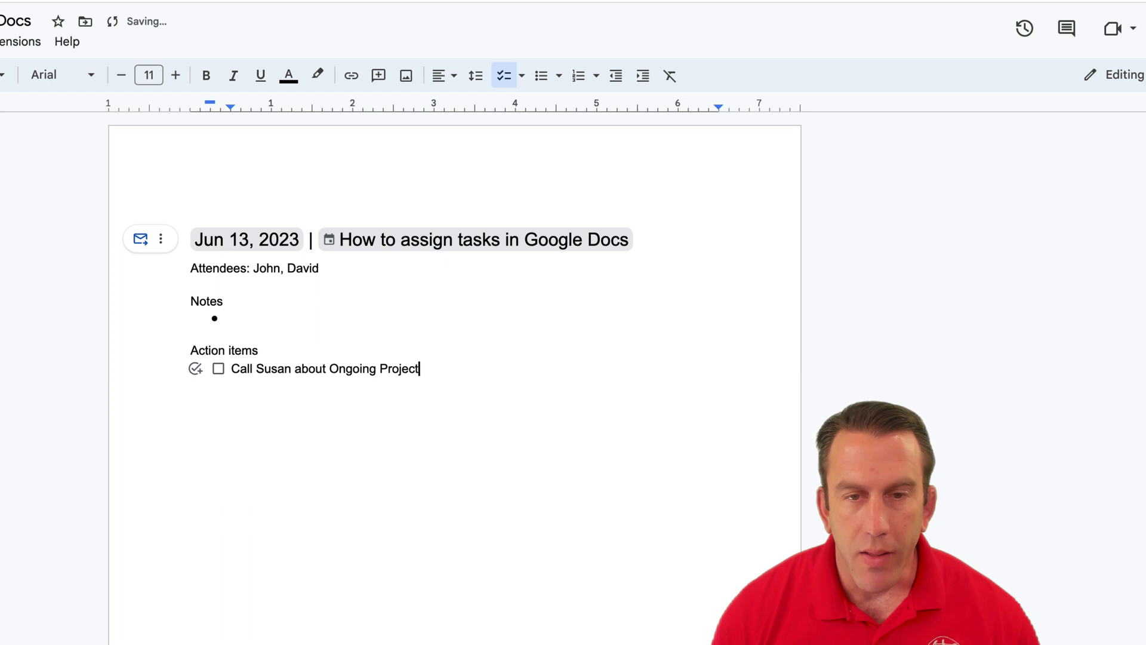
type(".")
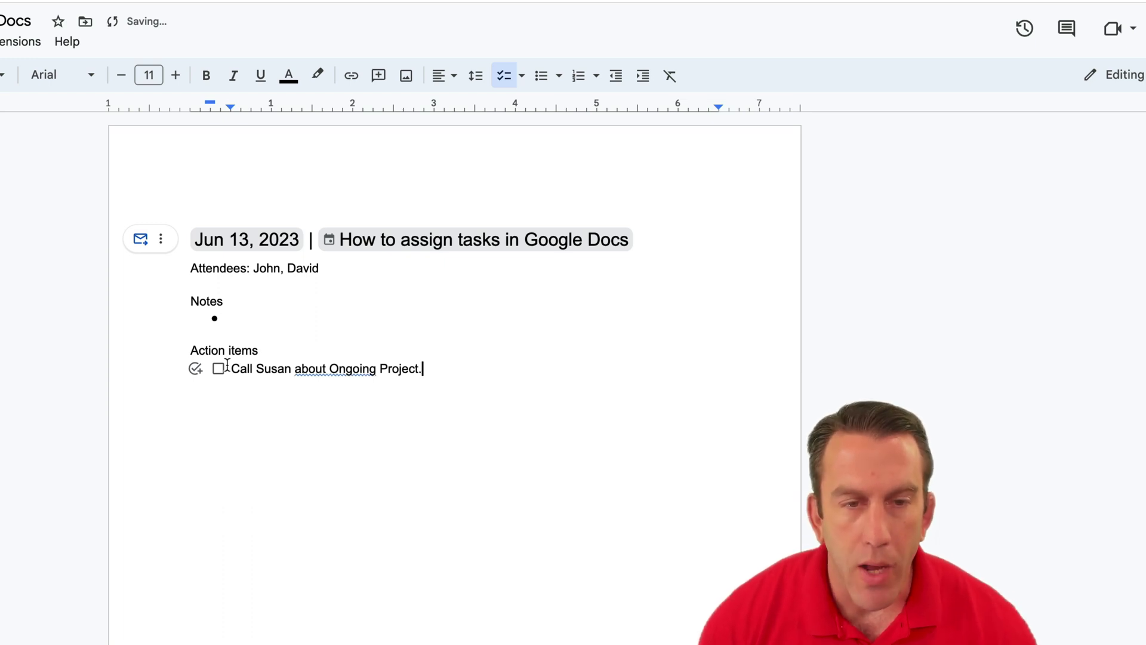
left_click(306, 367)
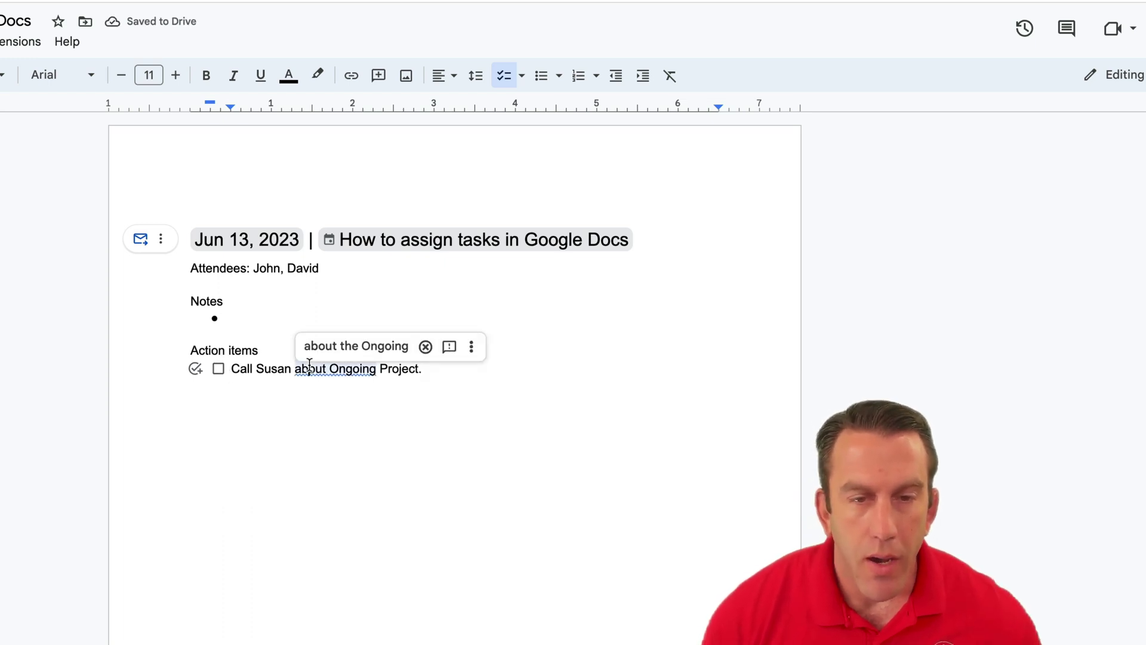
left_click(320, 356)
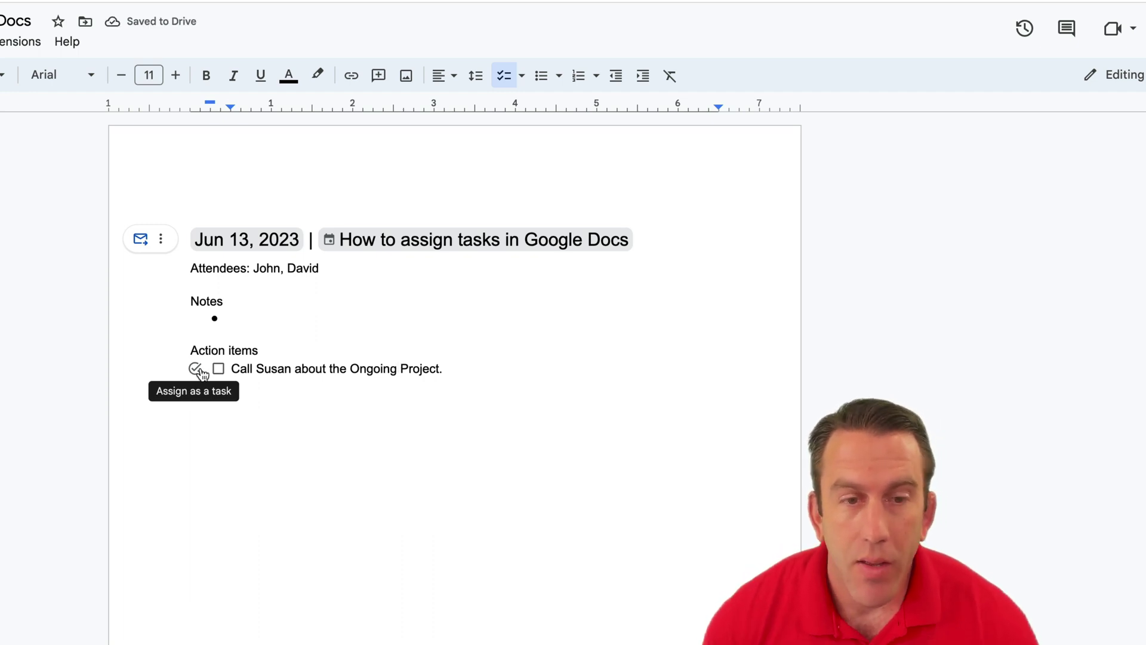
Step: Assign the Ongoing Project action item as a task to the suggested account, due June 14, 2023
left_click(197, 369)
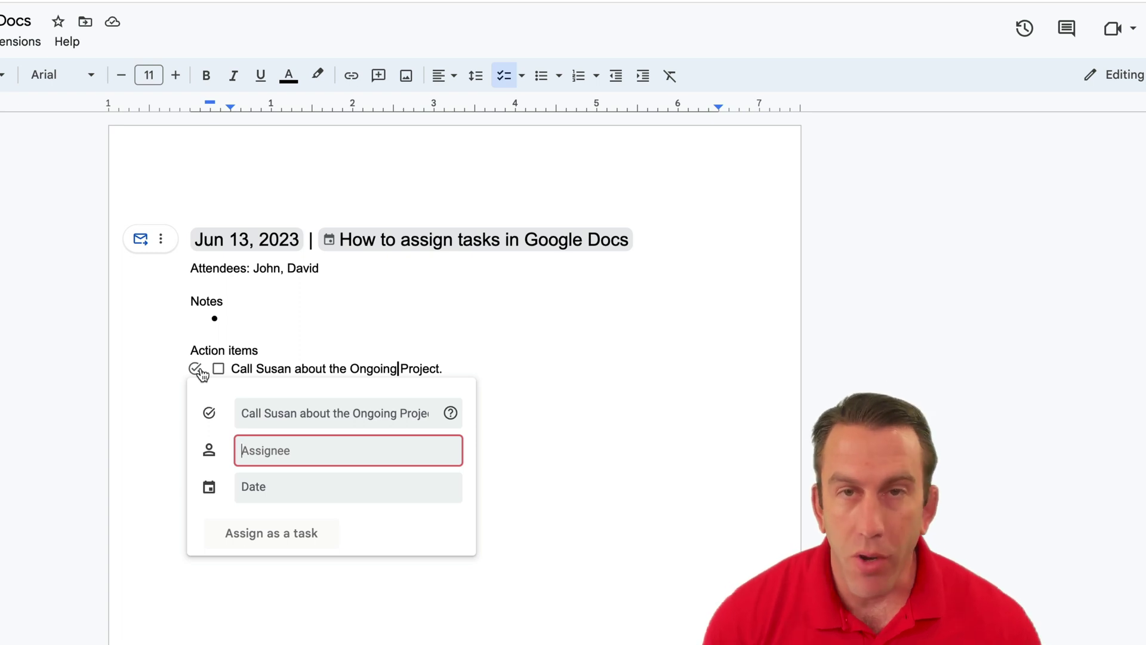
type("info")
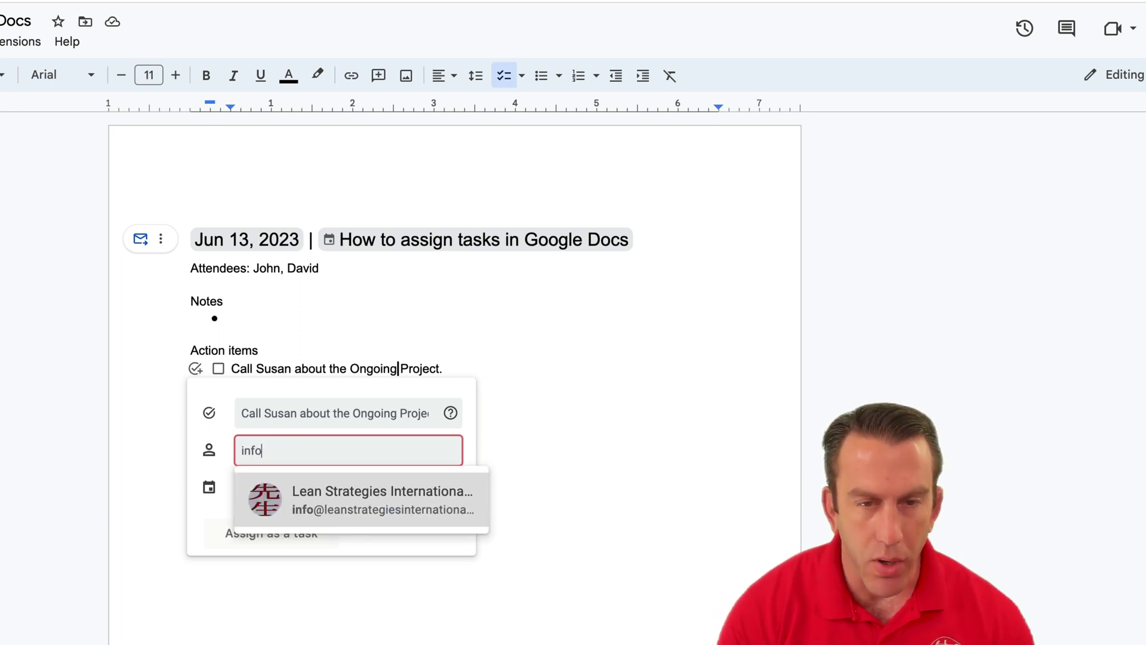
left_click(332, 501)
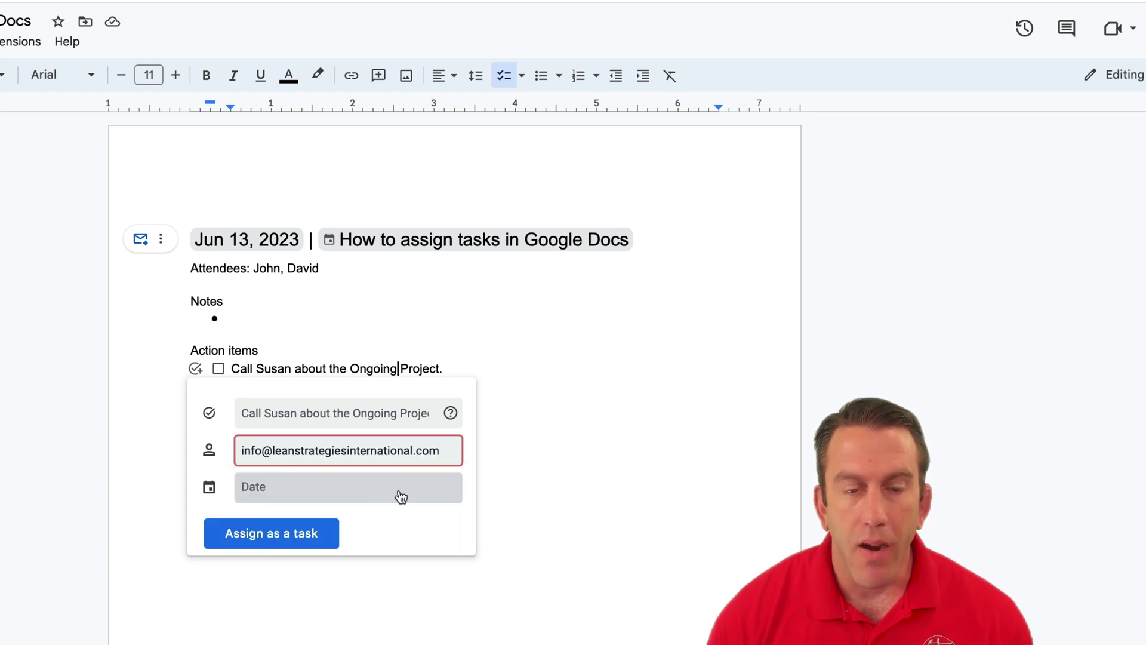
left_click(401, 498)
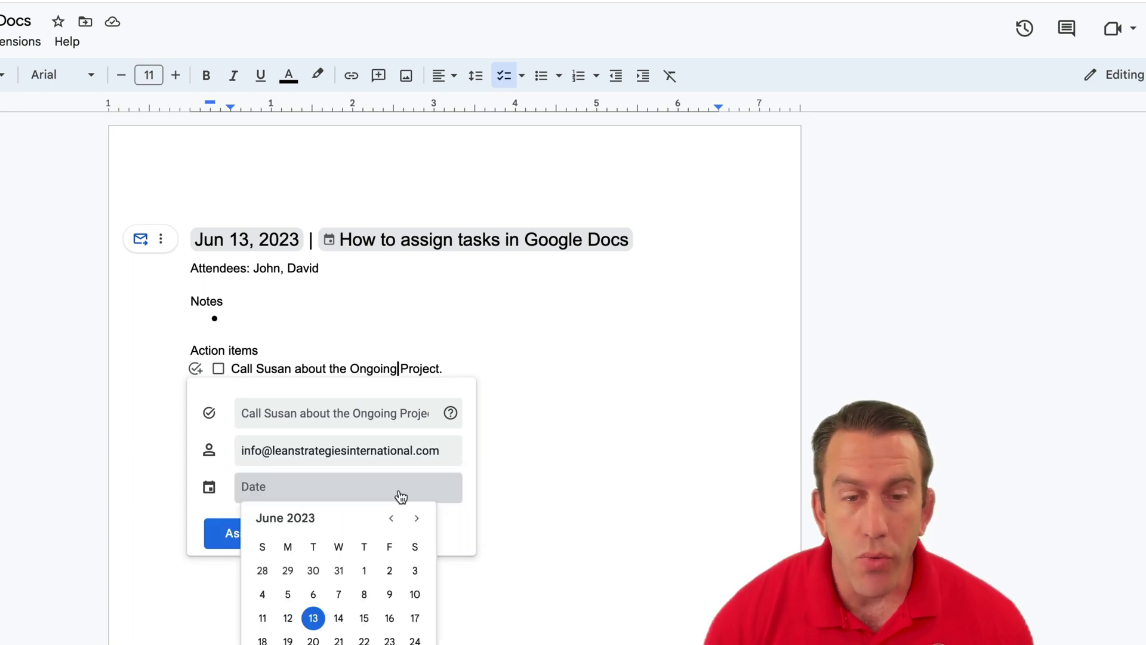
left_click(338, 619)
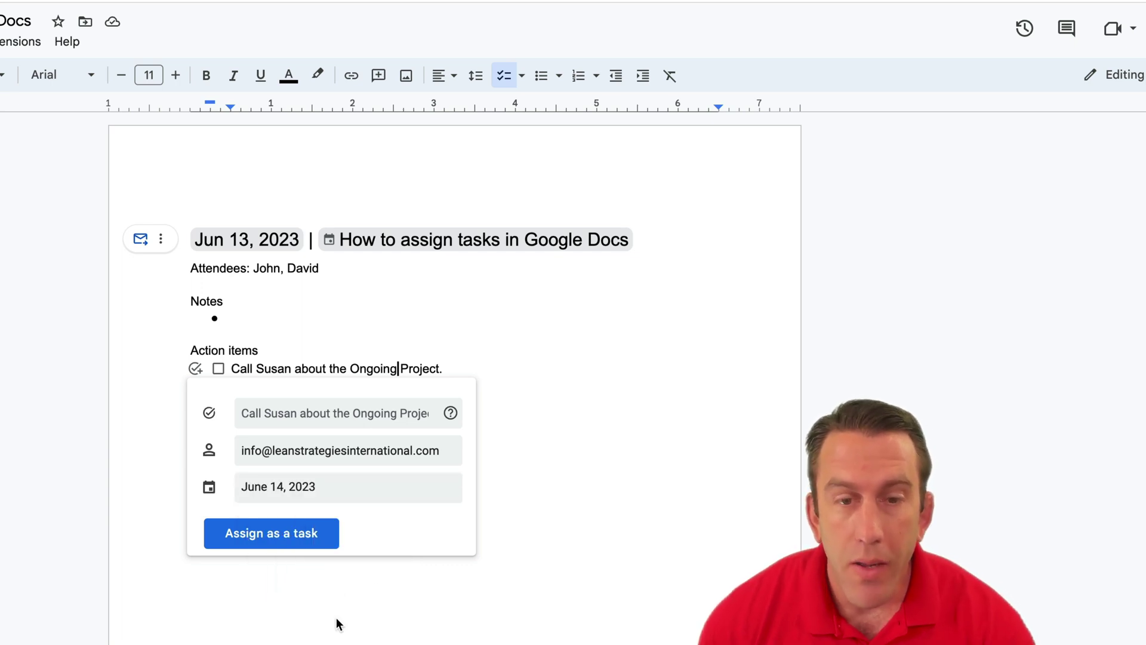
left_click(307, 540)
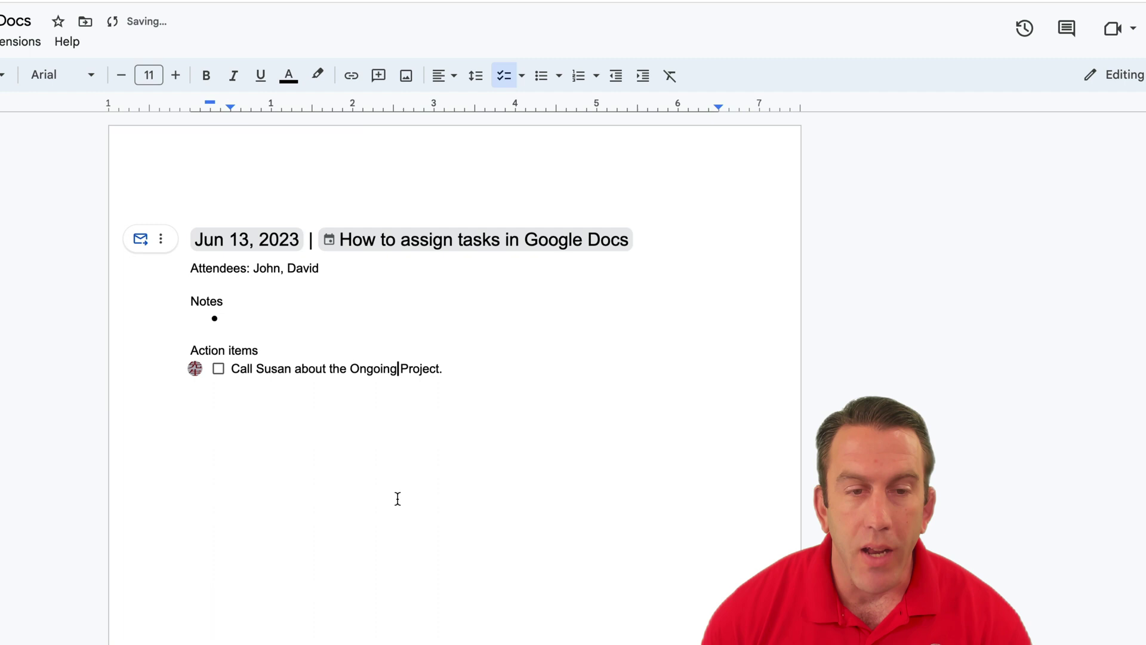
mouse_move(197, 377)
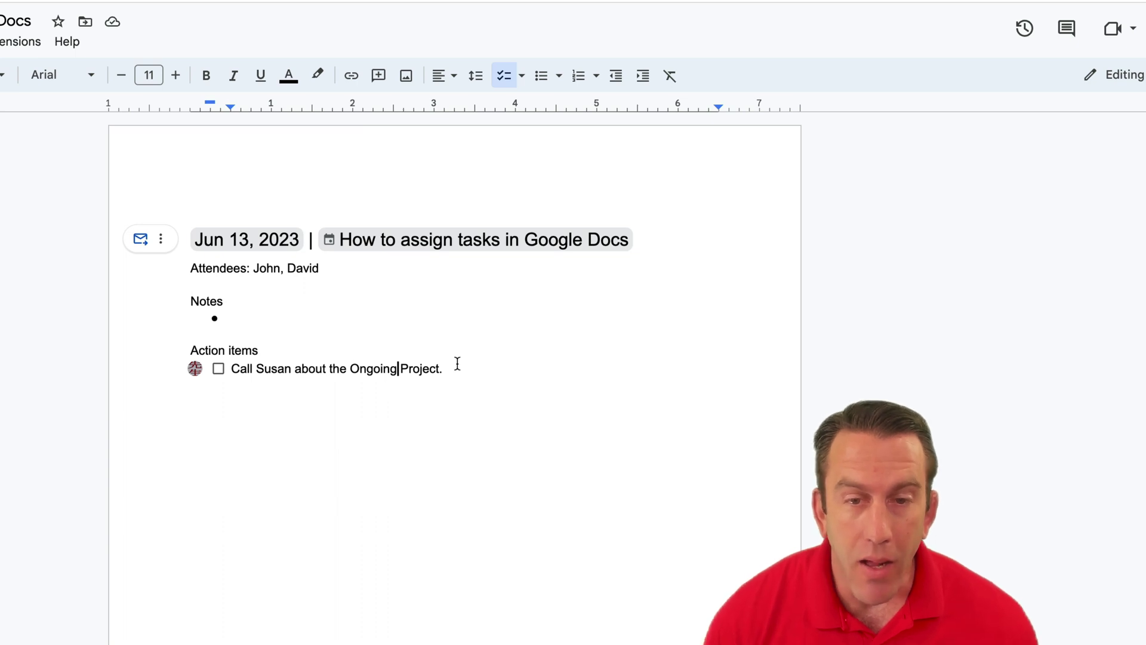
left_click(460, 367)
Step: Add a second checklist item reading 'Procure Hardware for Project.' below the first action item
key("Return")
key("Return")
key("Return")
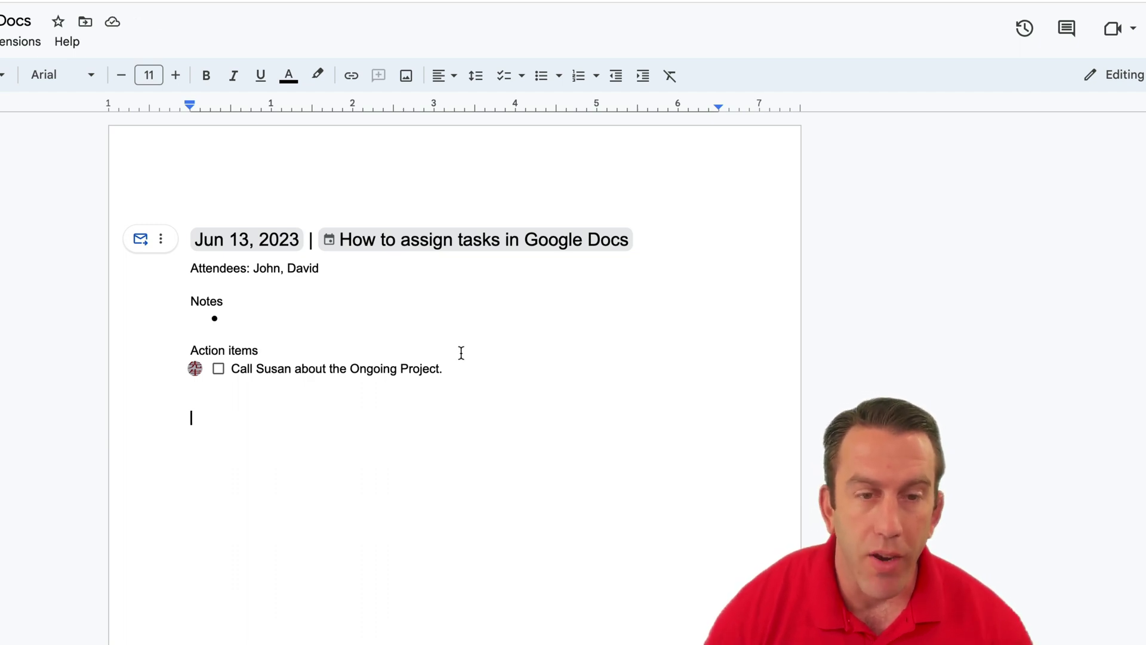
left_click(506, 82)
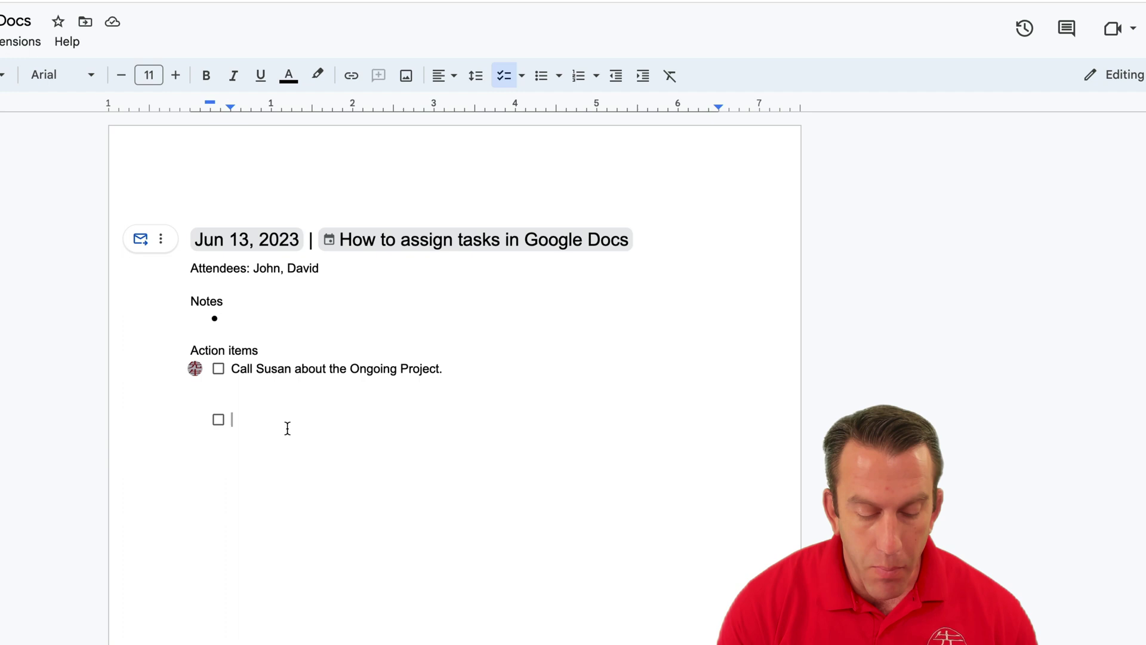
type("Proc")
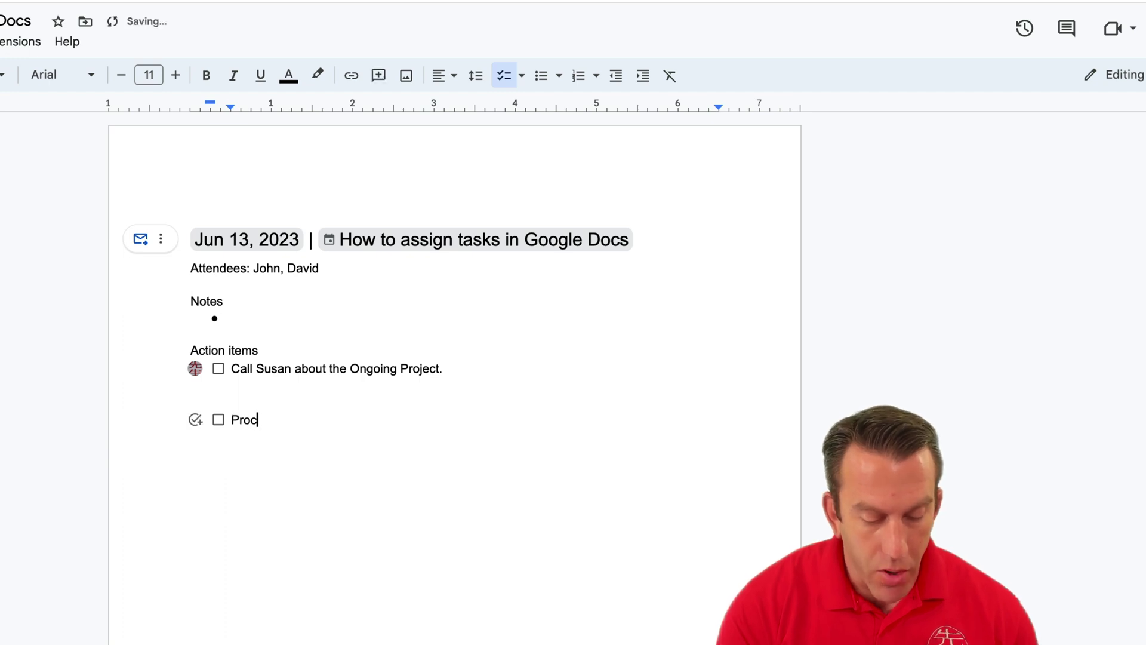
type("ure Hardwa")
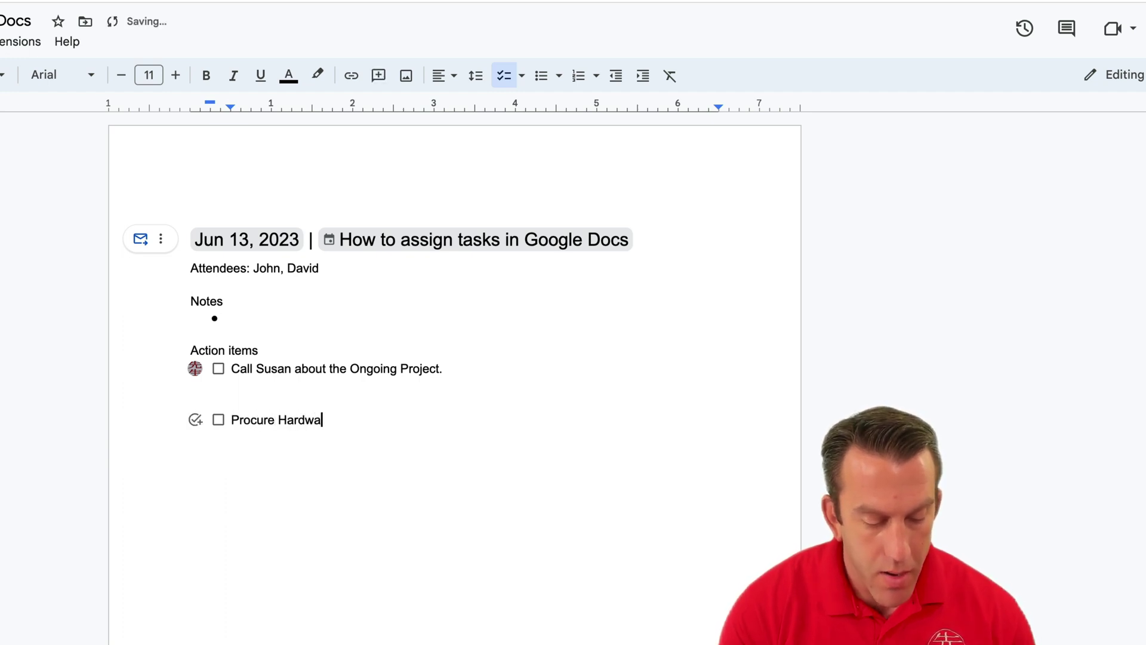
type("re for P")
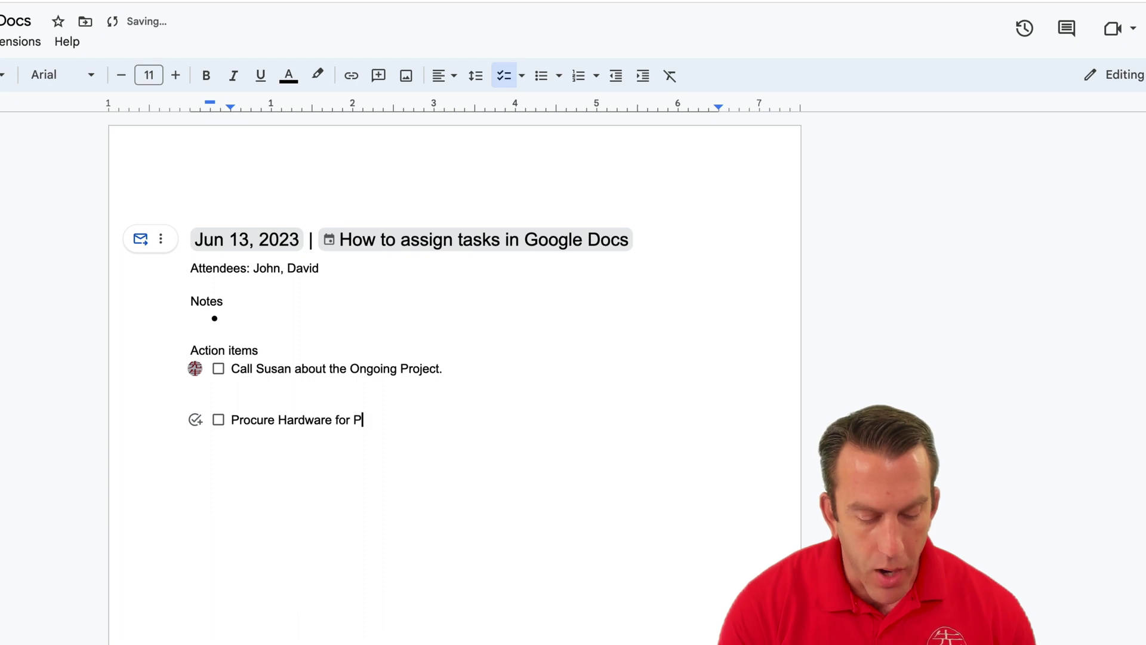
type("roject")
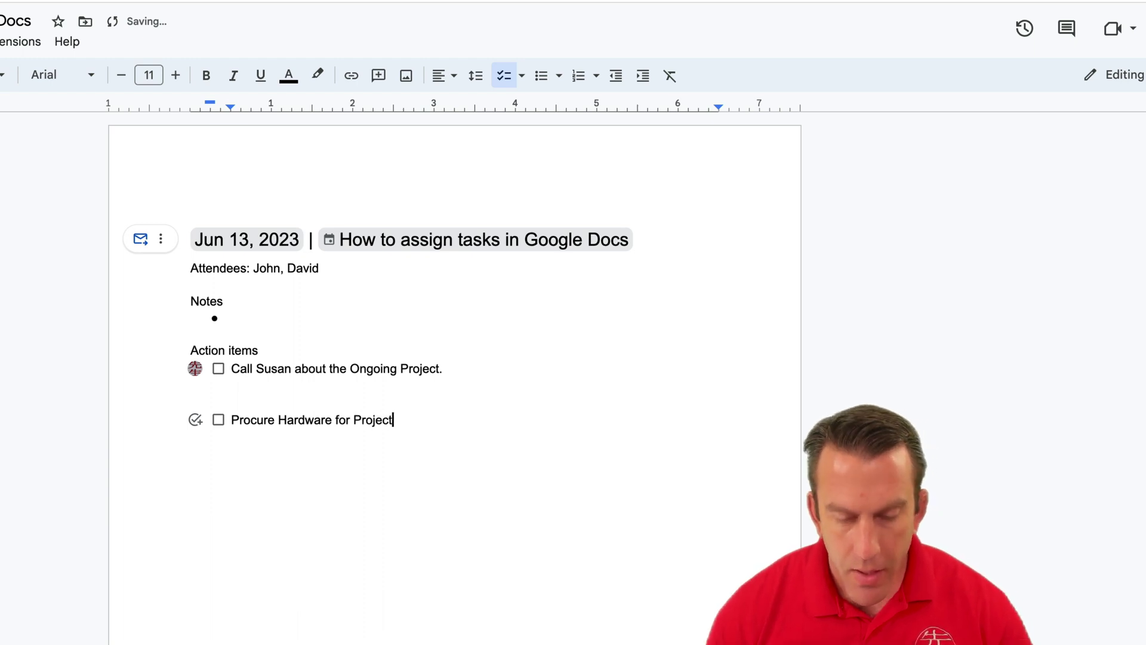
type(".")
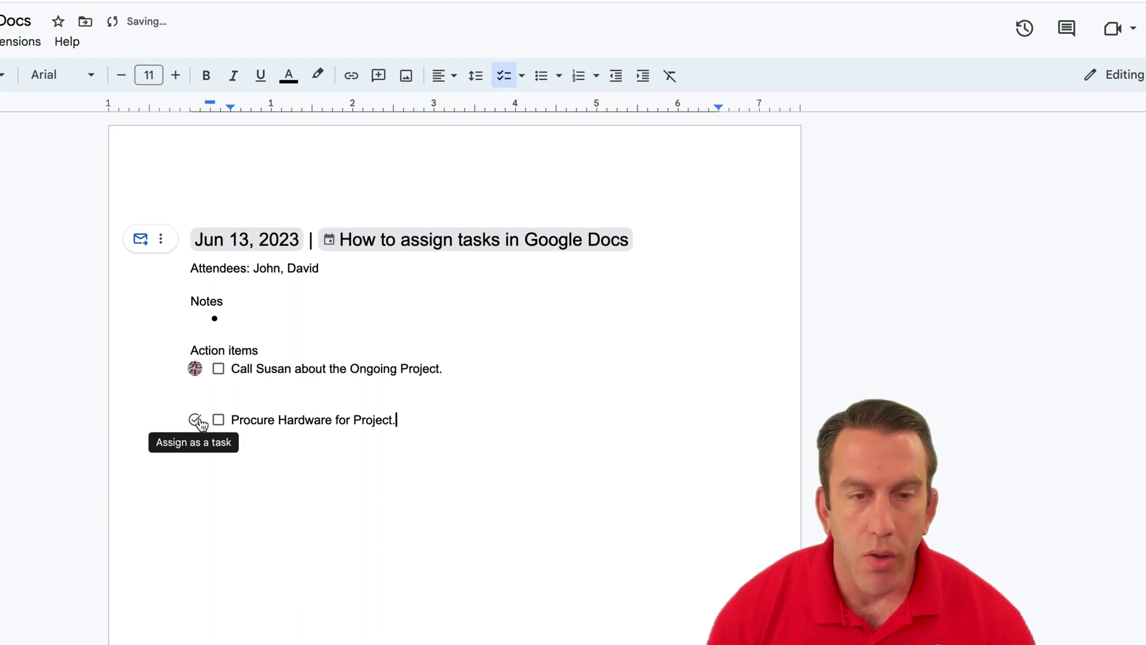
Step: Assign 'Procure Hardware for Project.' as a task to the suggested contact, due June 16, 2023
left_click(197, 421)
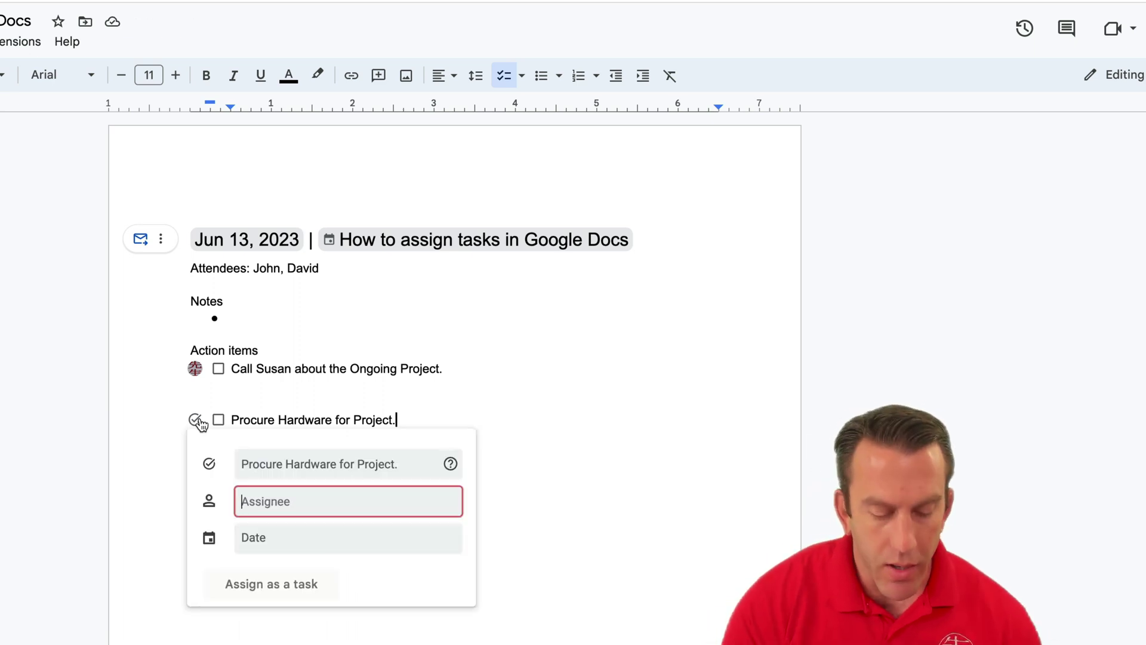
type("info")
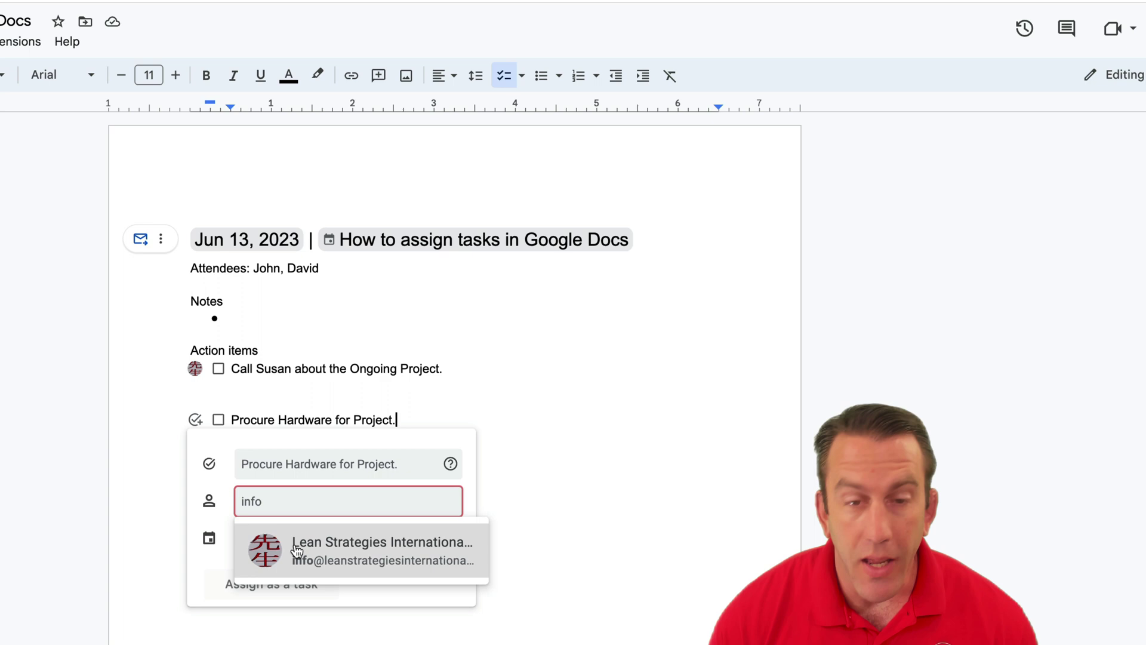
left_click(297, 551)
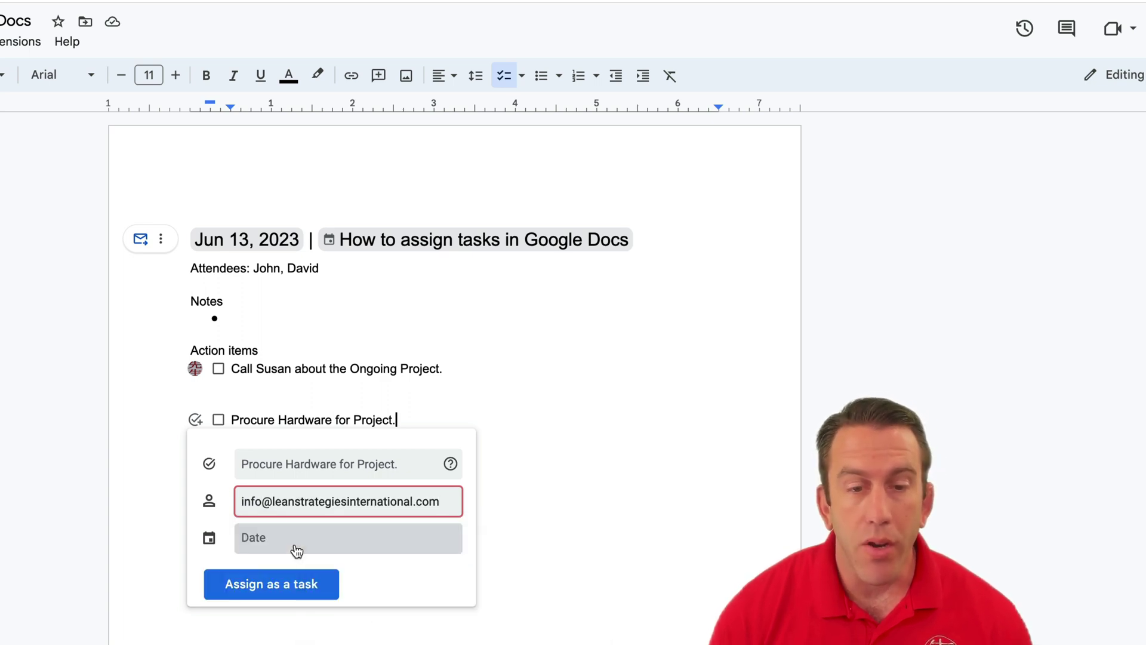
left_click(297, 548)
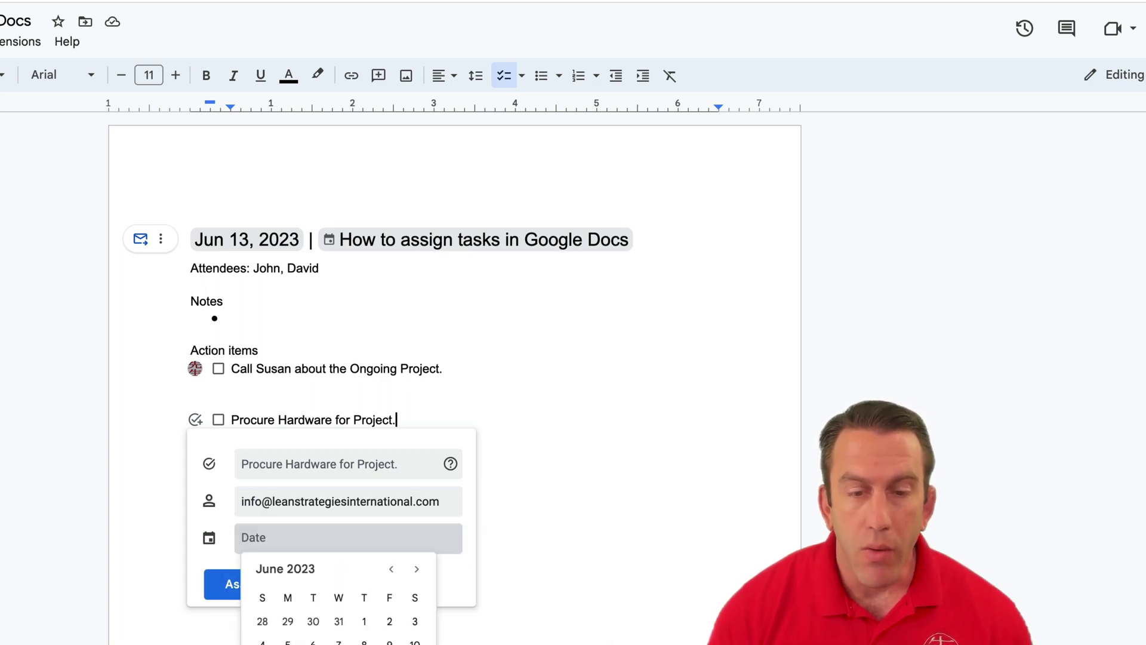
left_click(390, 641)
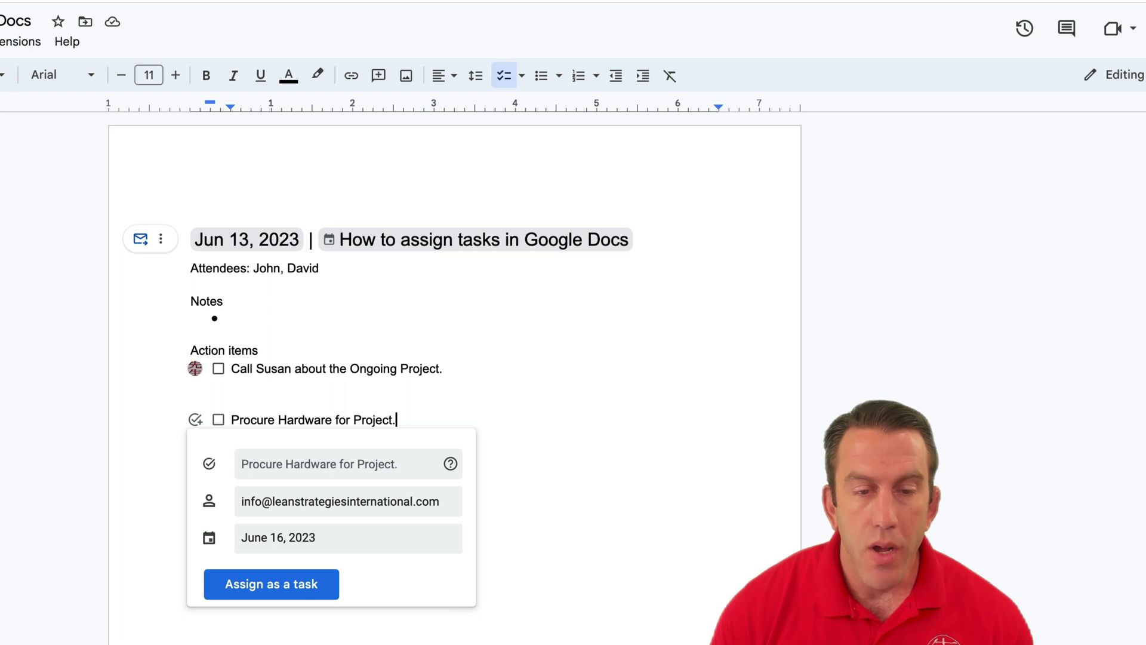
left_click(317, 596)
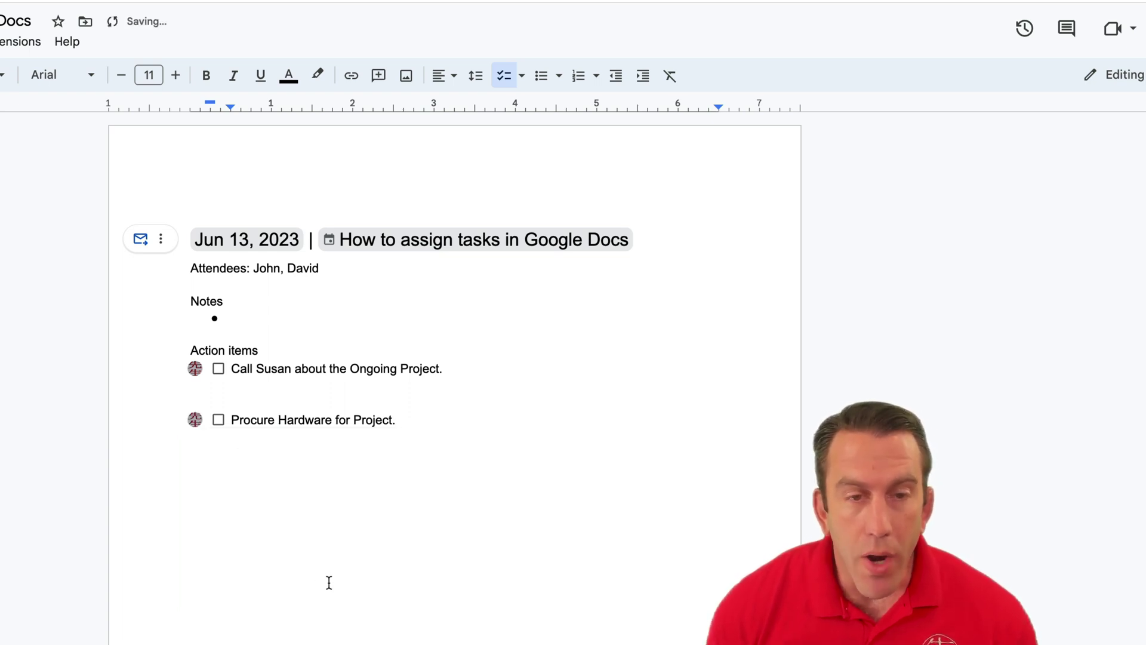
Step: End the checklist and write 'Project is running late. Huddles need to run daily.' in the Notes bullet
key("Return")
key("Return")
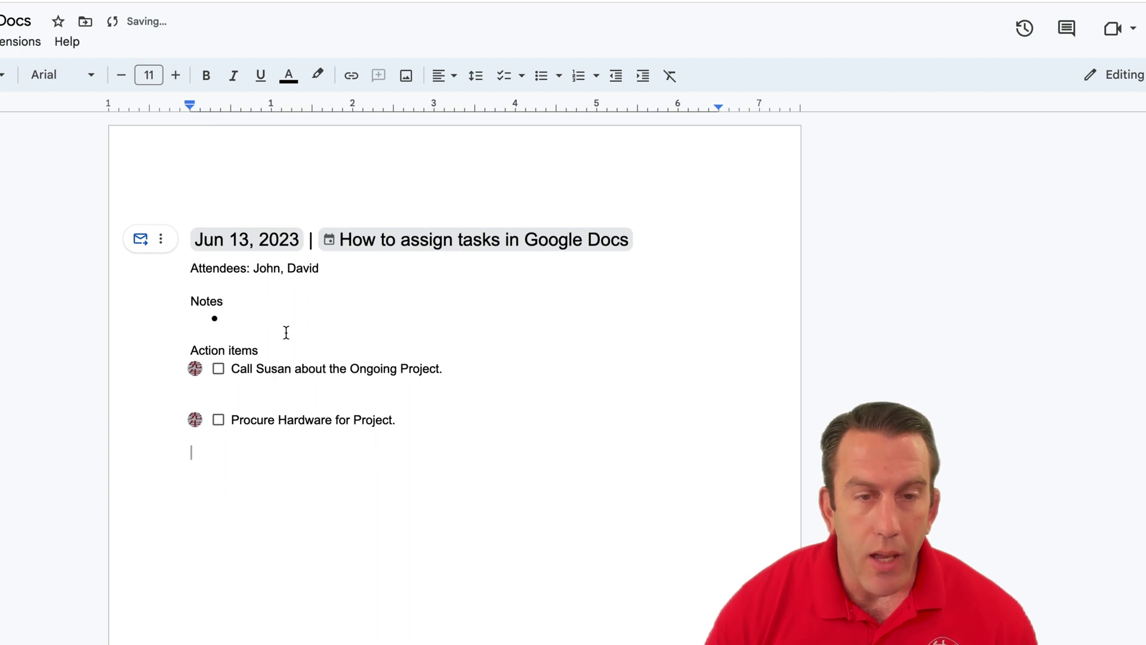
left_click(274, 317)
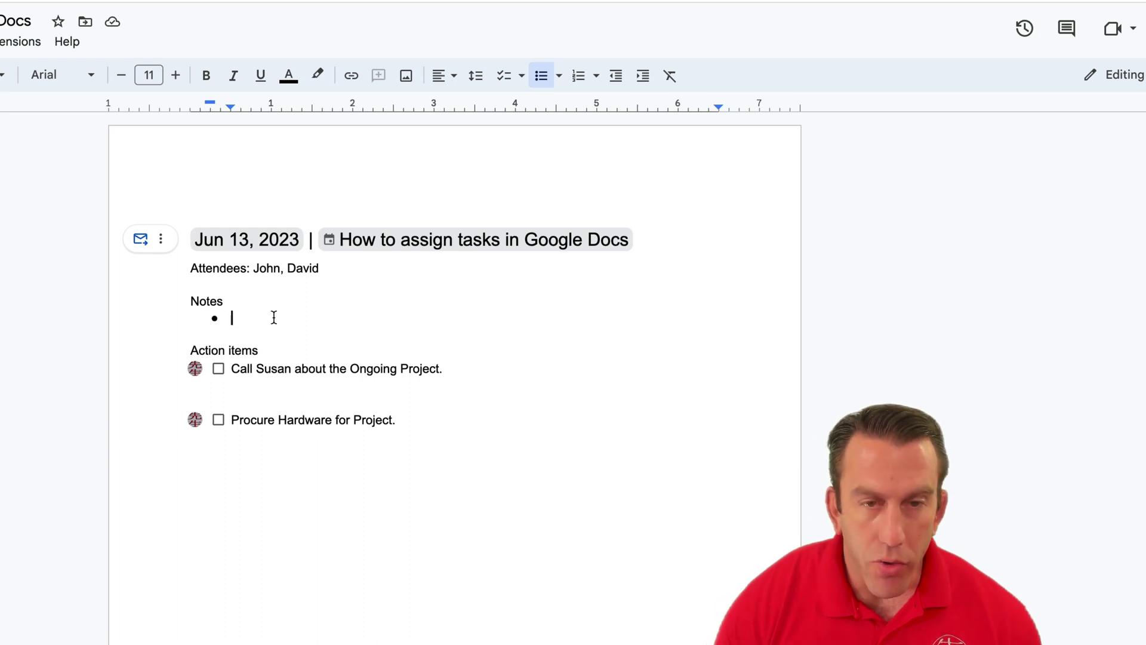
type("Proc")
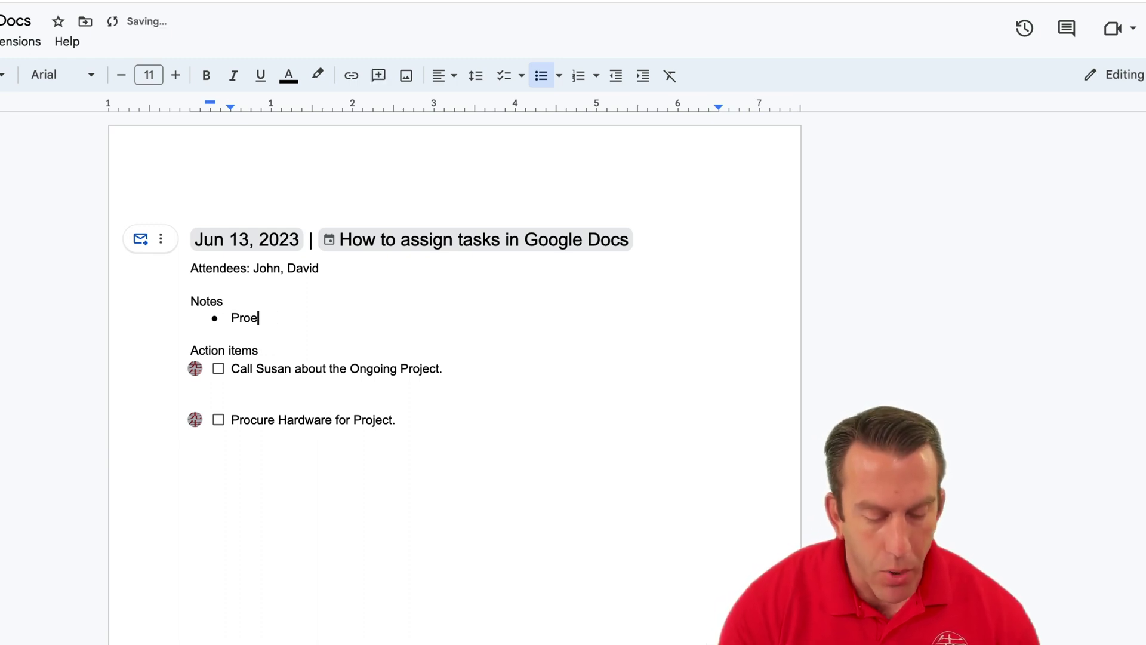
key("BackSpace")
type("ject is running")
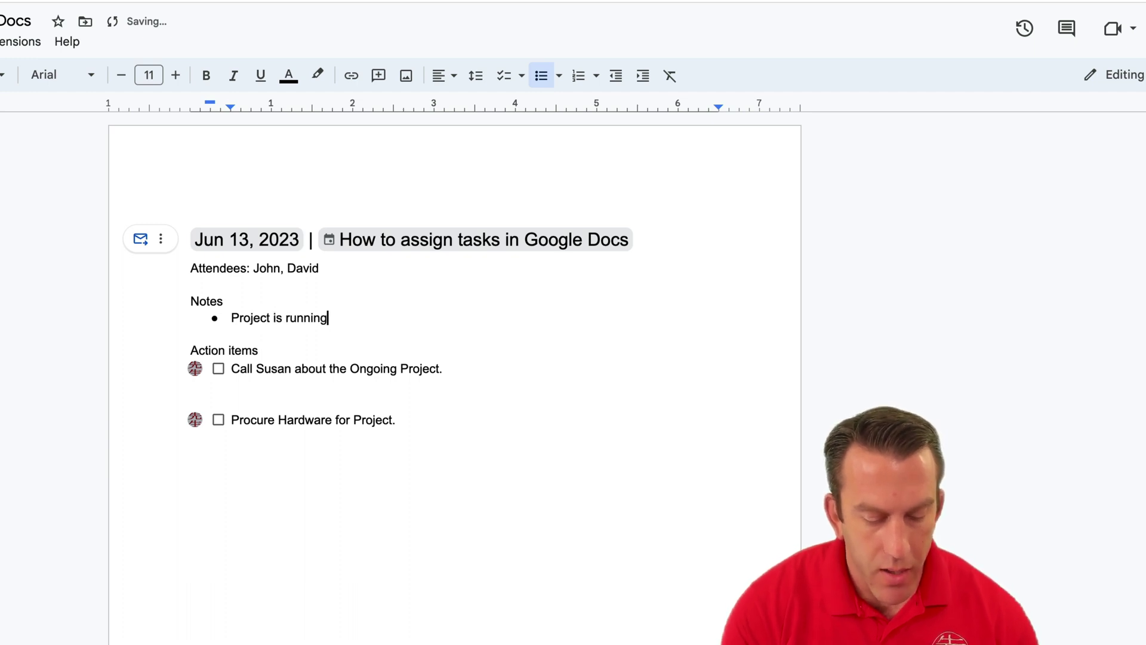
type("late. ")
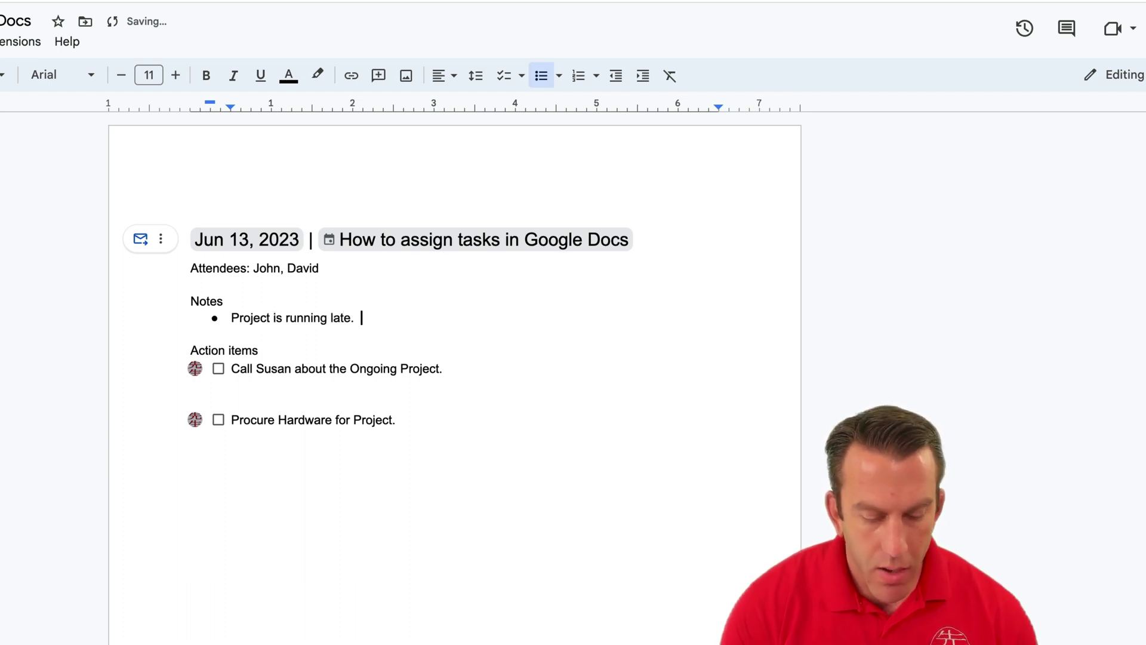
type("Please")
key("BackSpace")
key("BackSpace")
key("BackSpace")
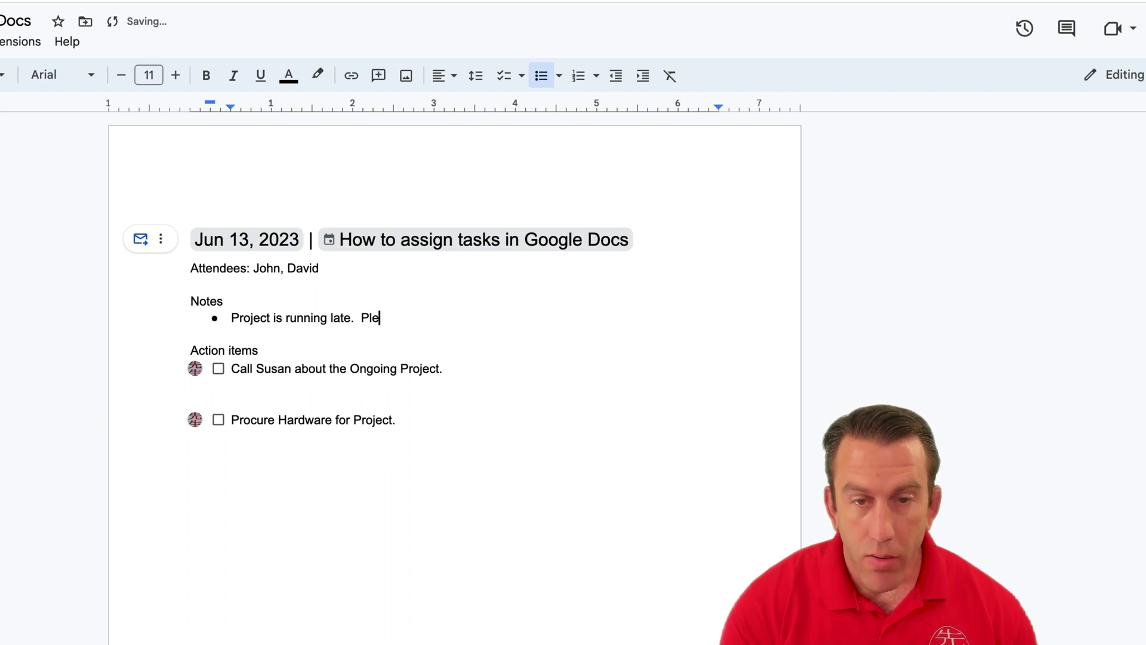
key("BackSpace")
key("BackSpace")
key("BackSpace")
type("Huddl")
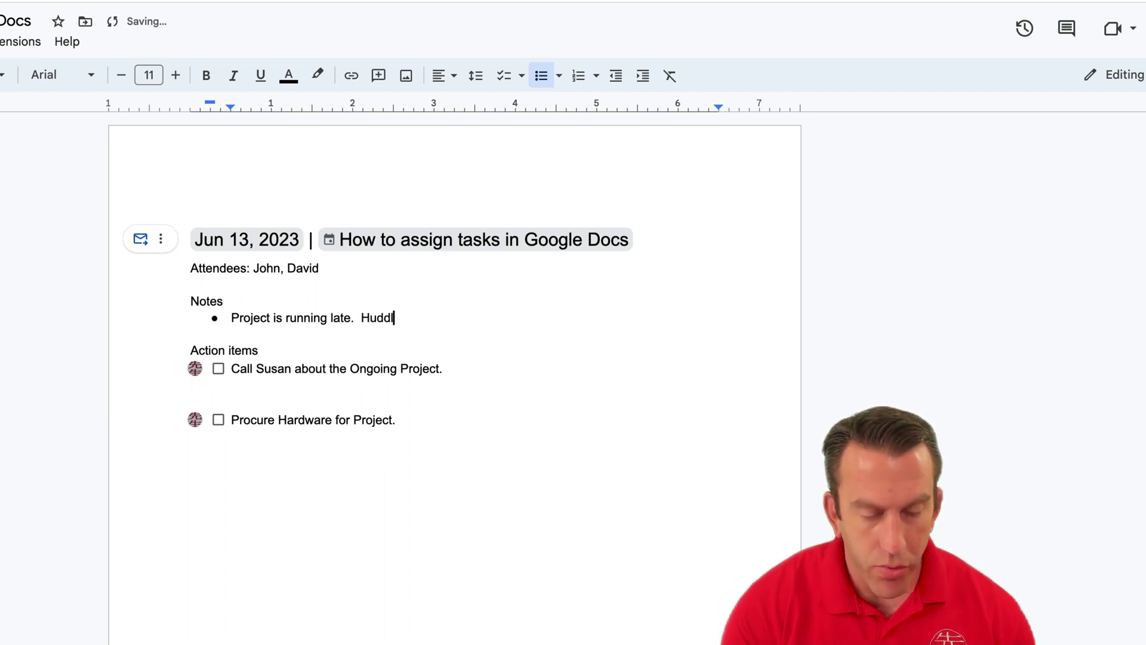
type("es need")
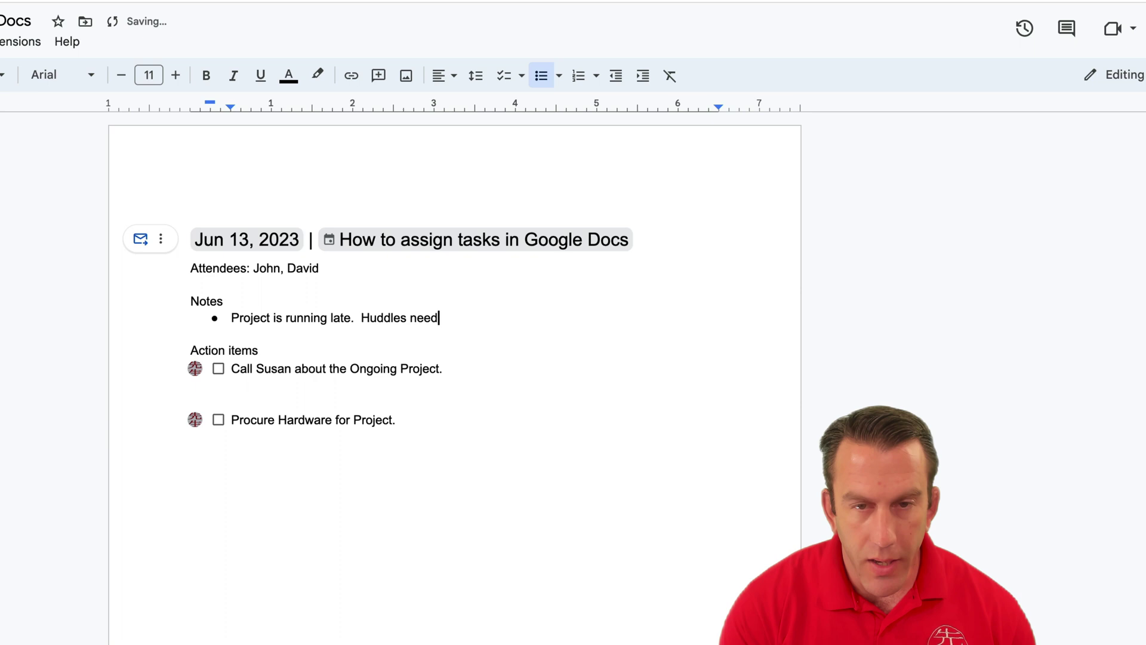
type(" to run ")
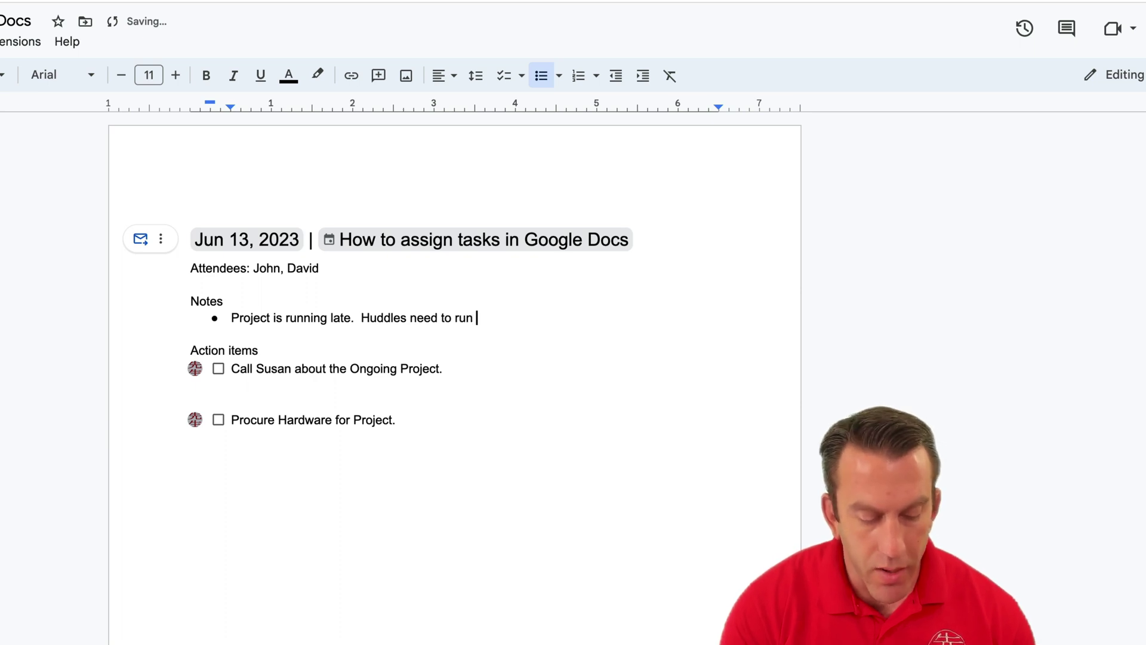
type("daily.")
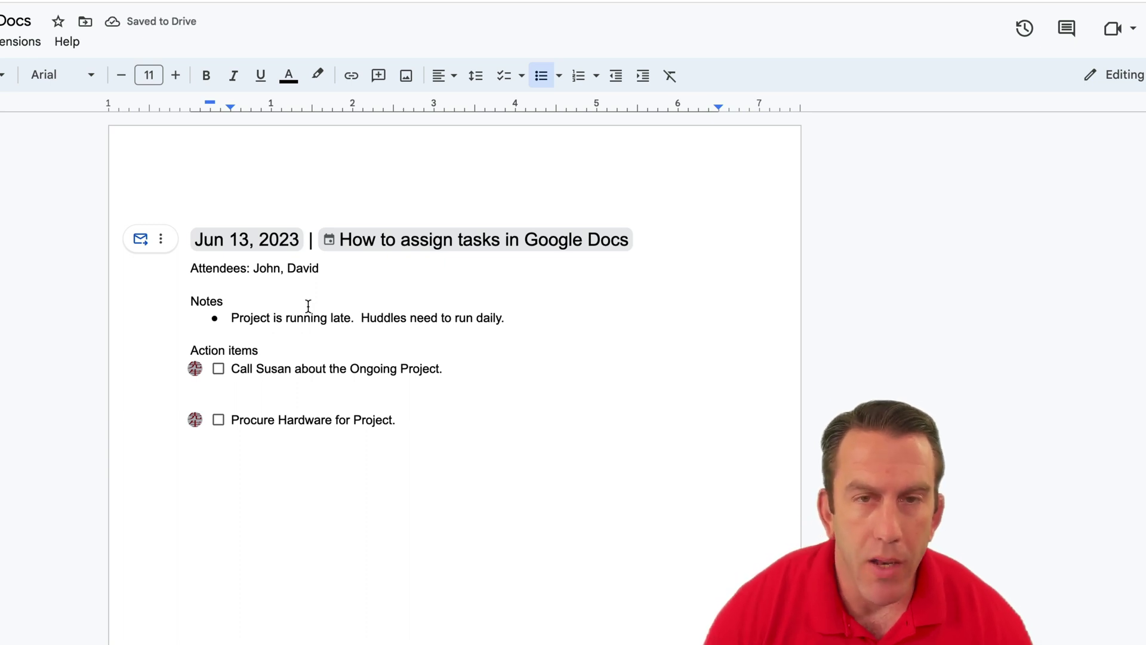
left_click_drag(508, 317, 225, 317)
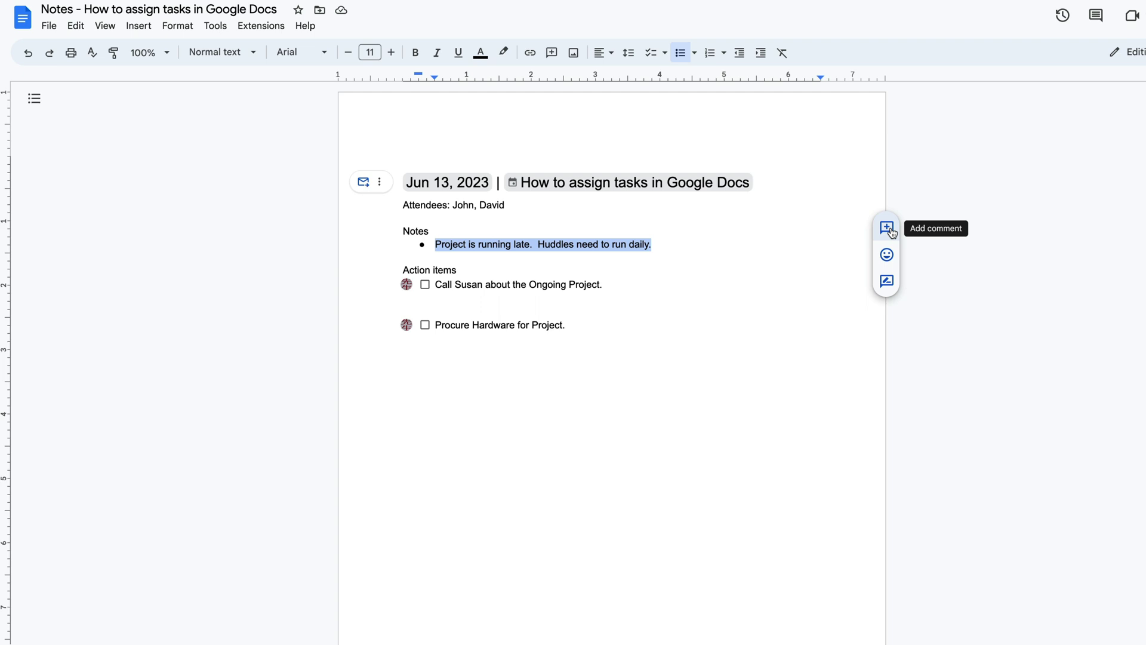
left_click(890, 229)
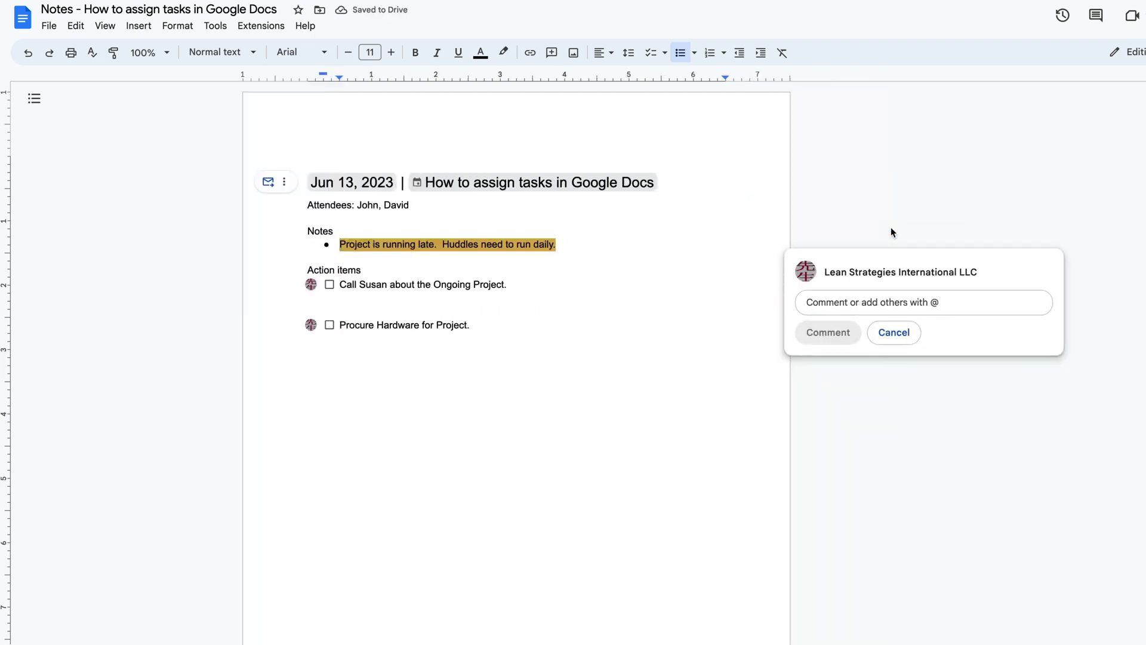
type("Can you ")
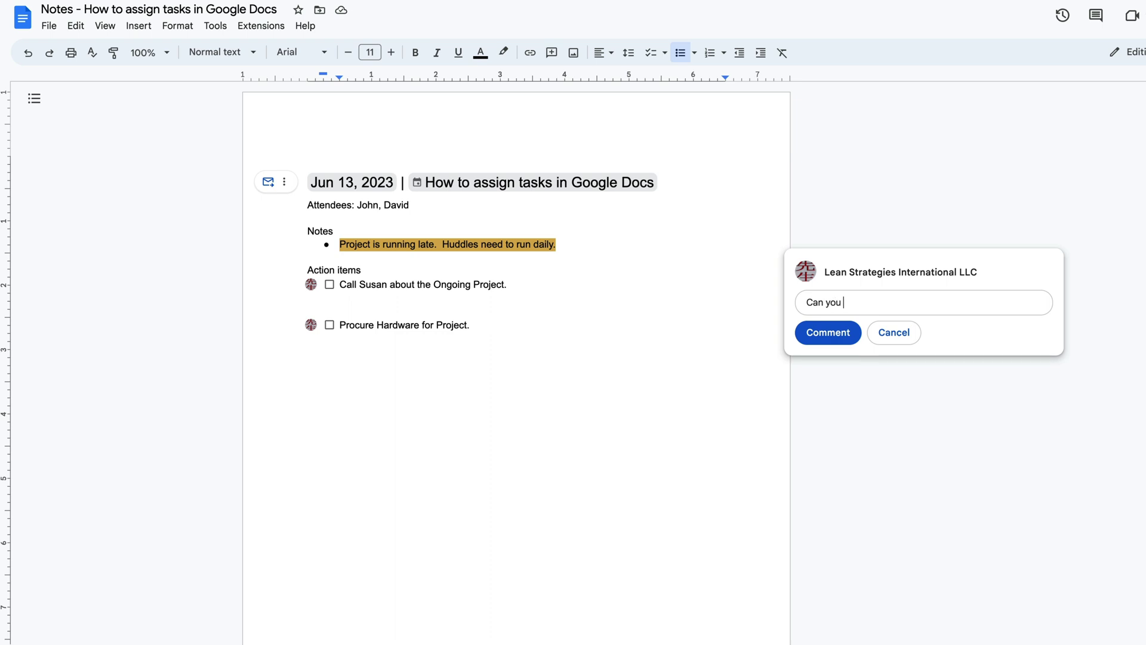
type("please schedule huddles dail")
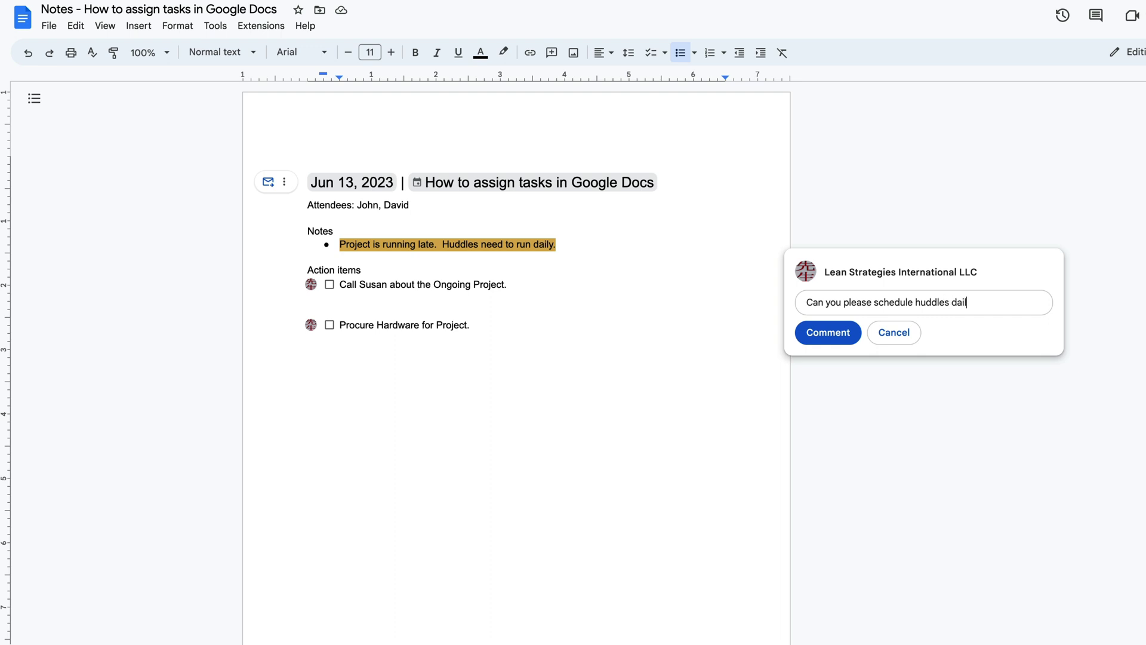
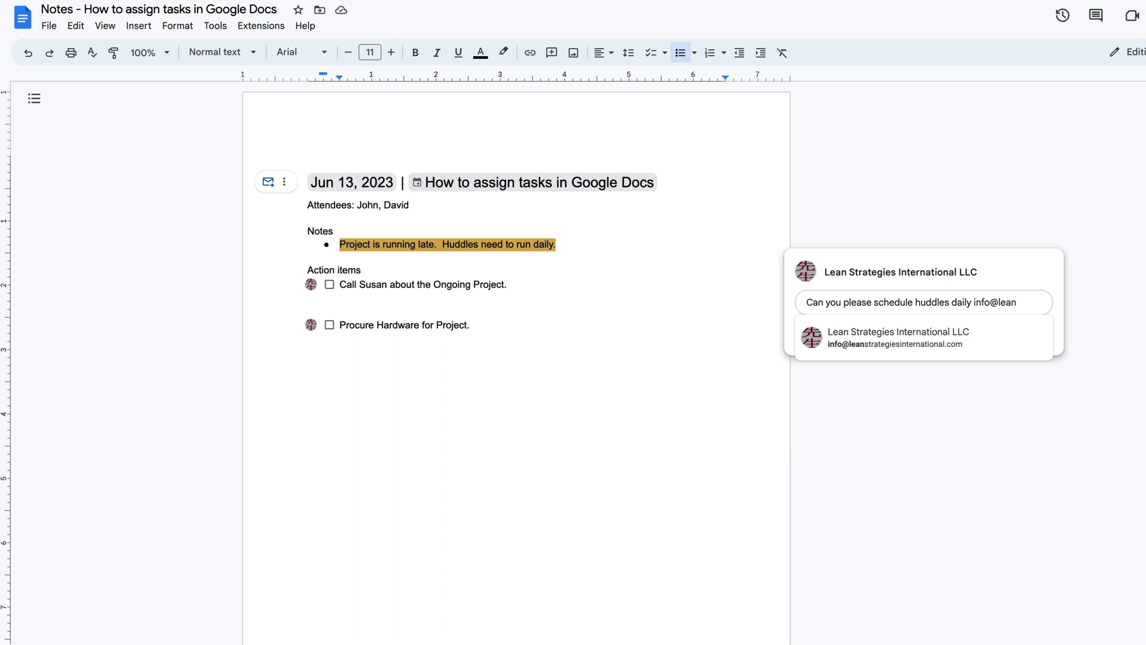
left_click(864, 332)
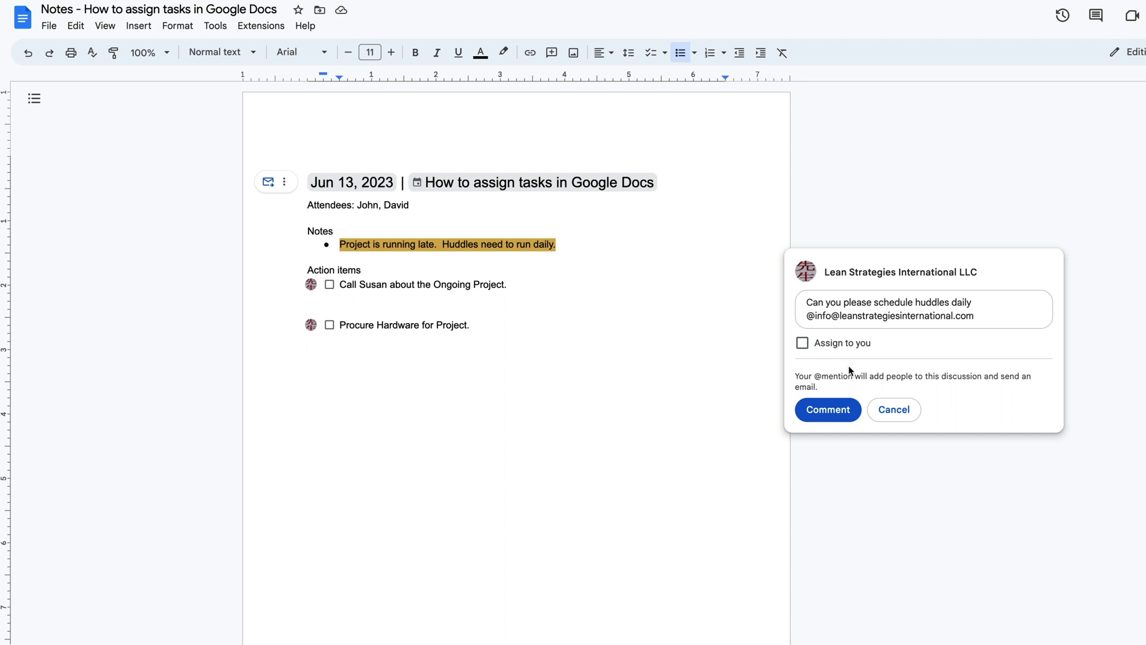
left_click(837, 412)
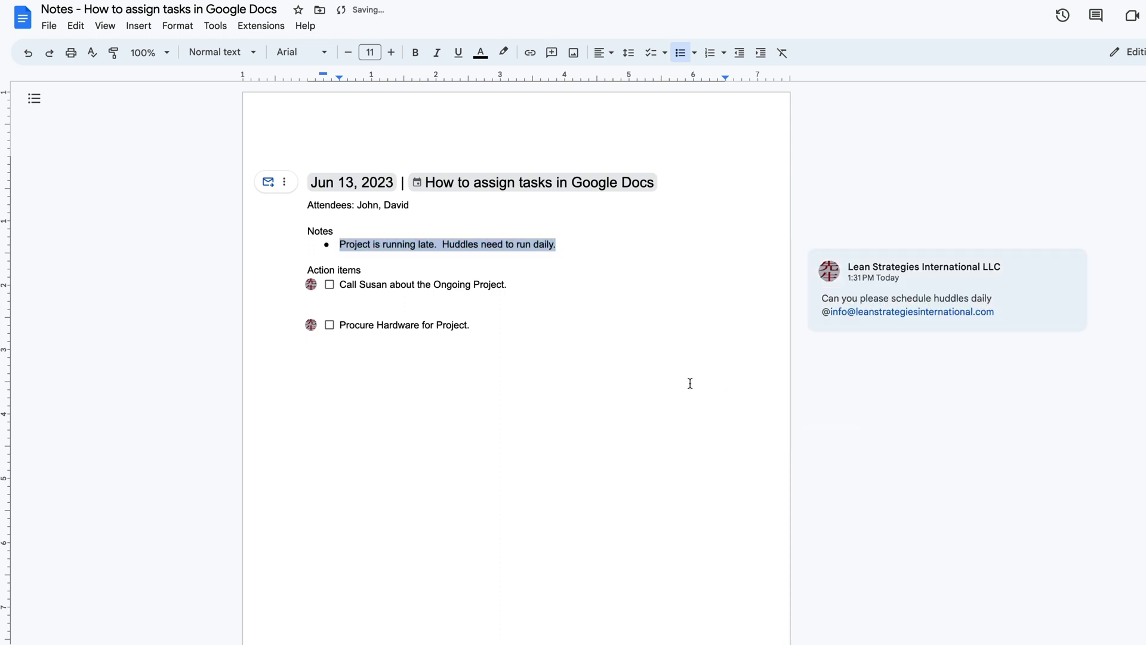